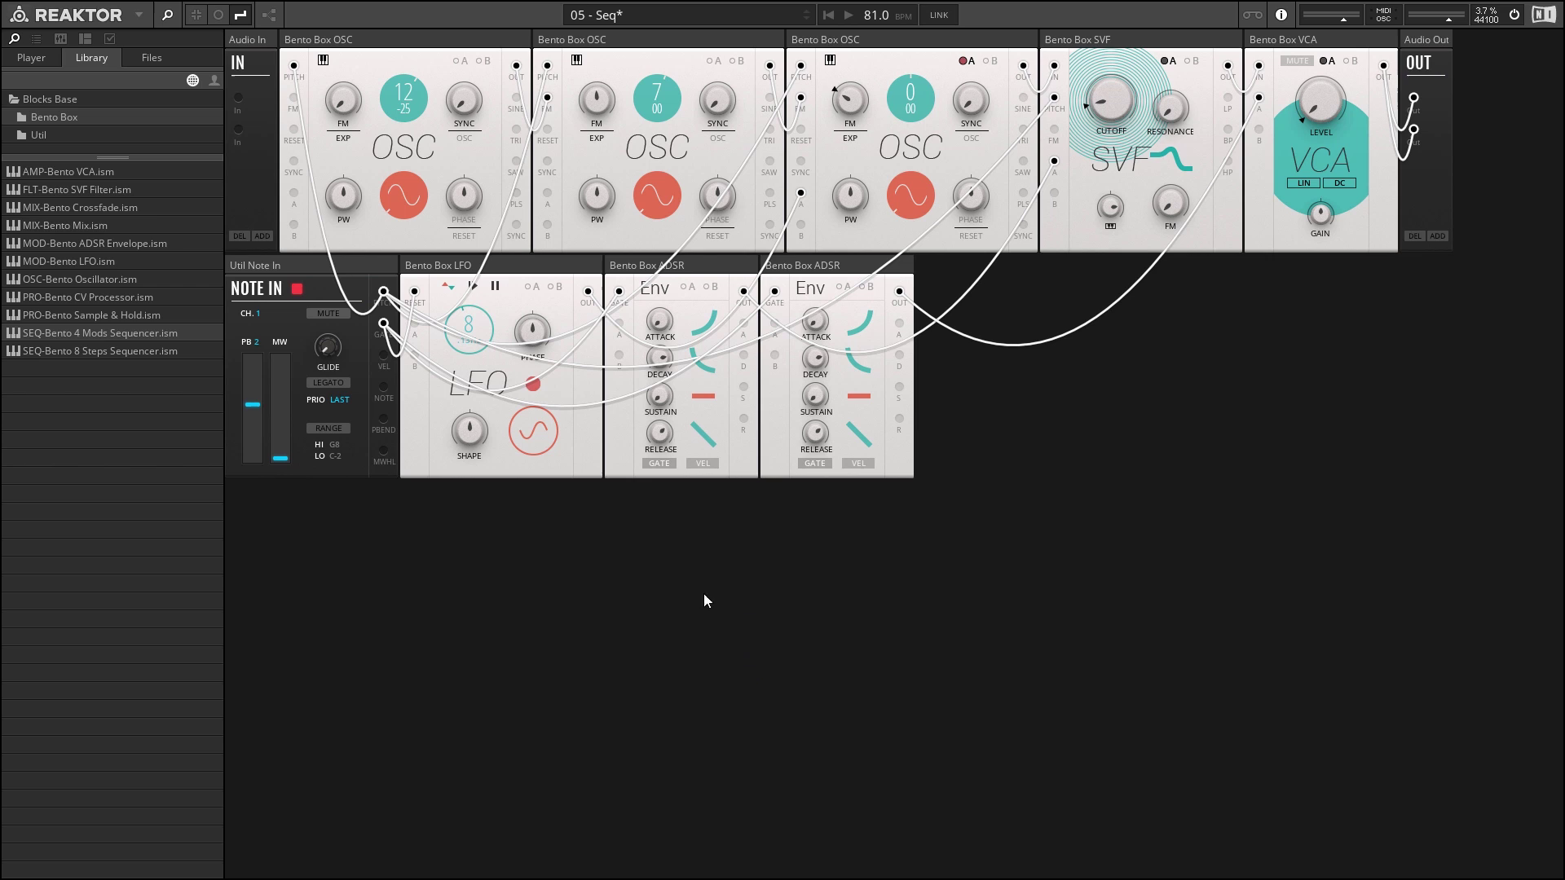
Add a Bento Box 4 Mods sequencer below Note In and draw row-1 step levels
left_click(65, 331)
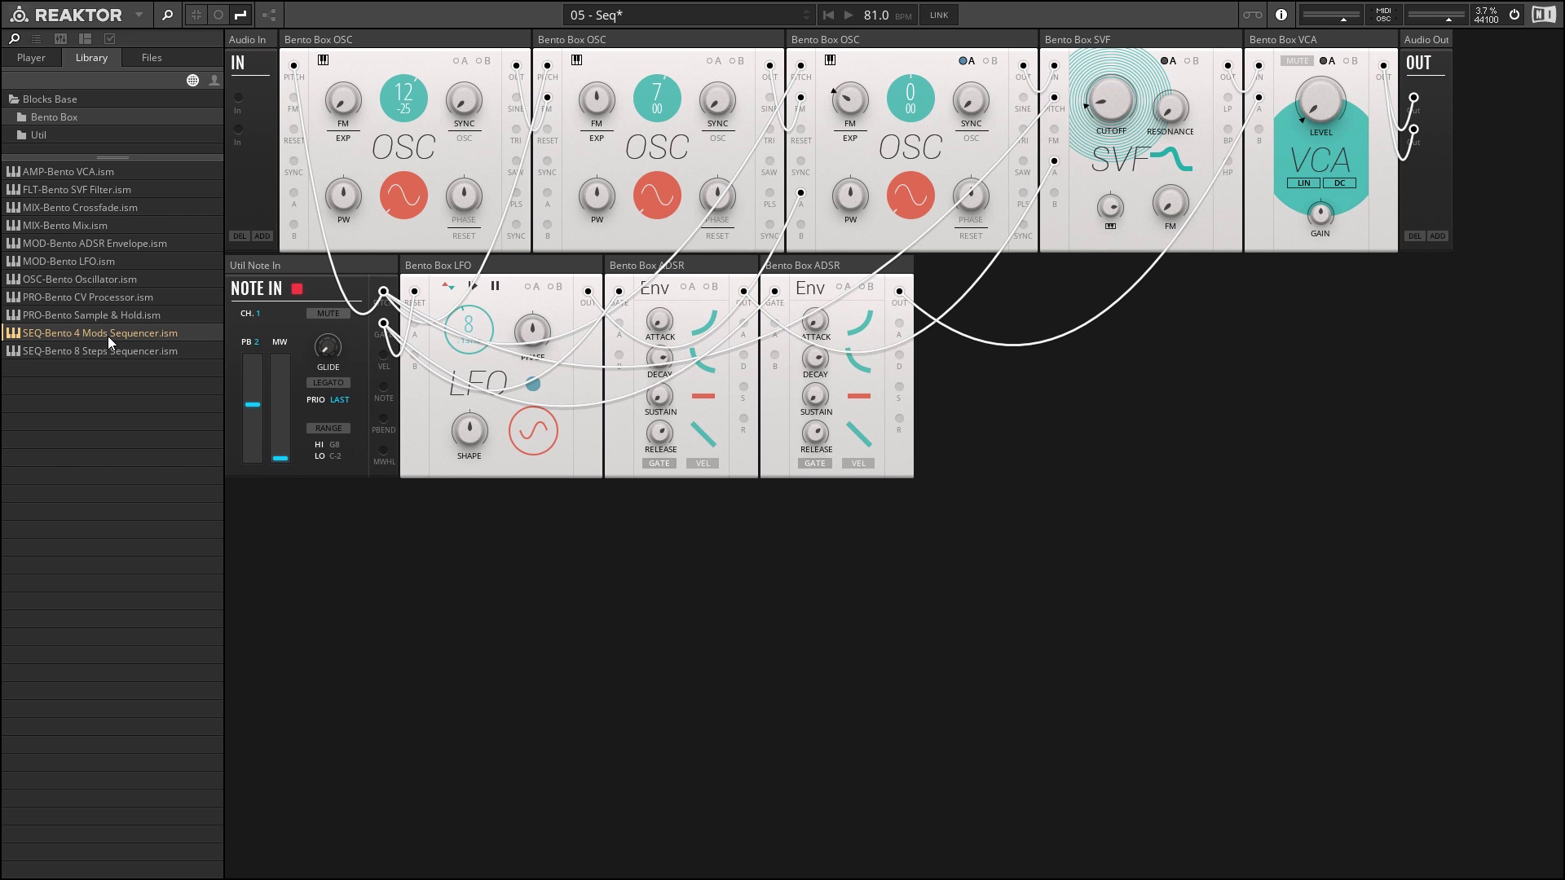
left_click_drag(38, 336, 432, 531)
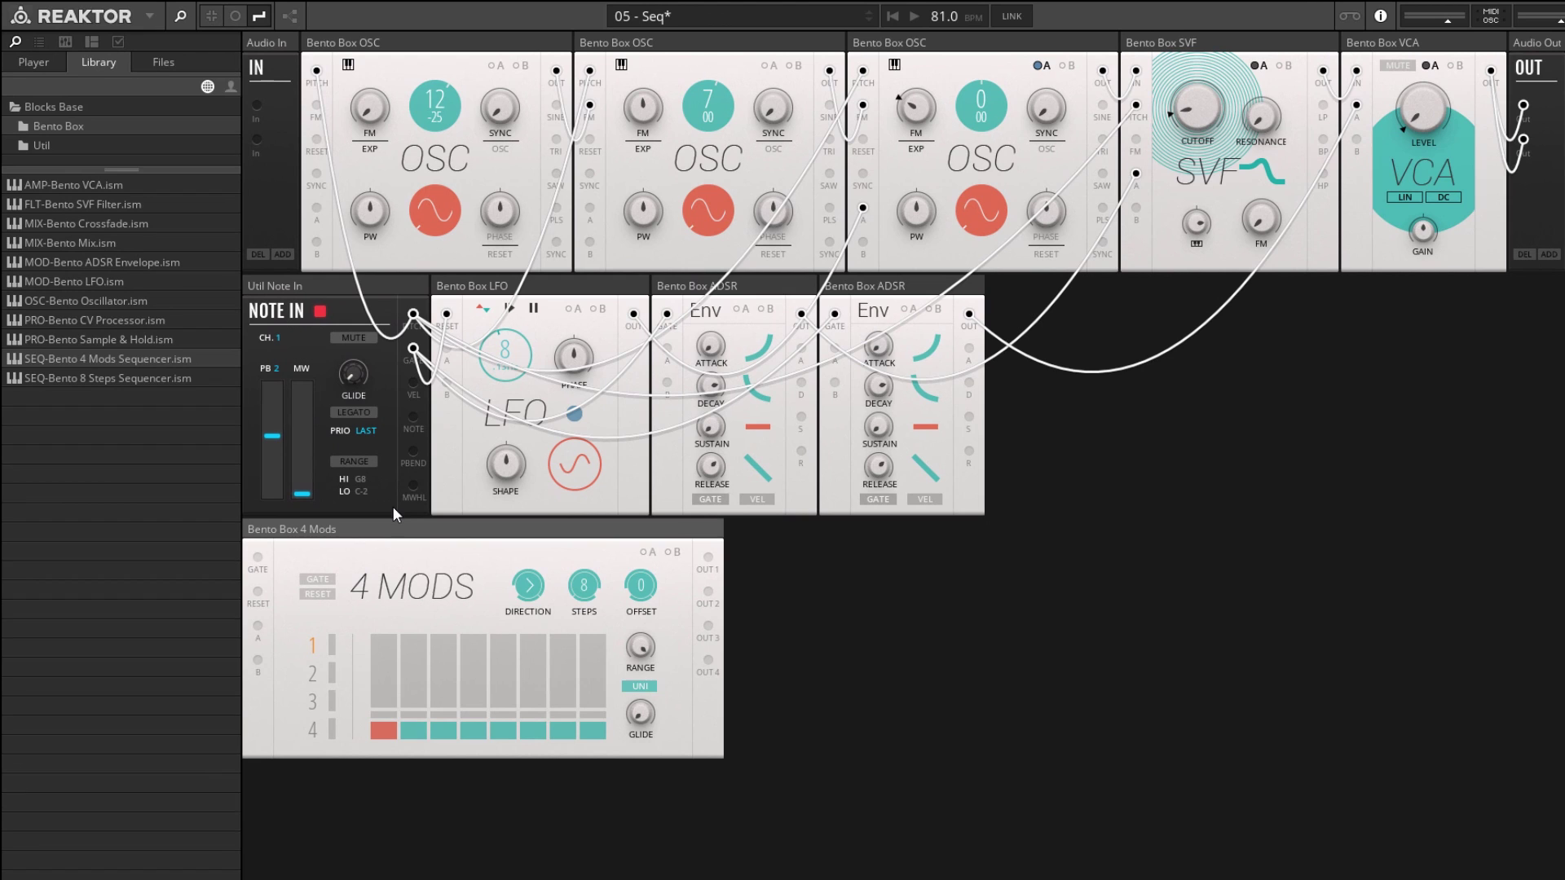
left_click(388, 668)
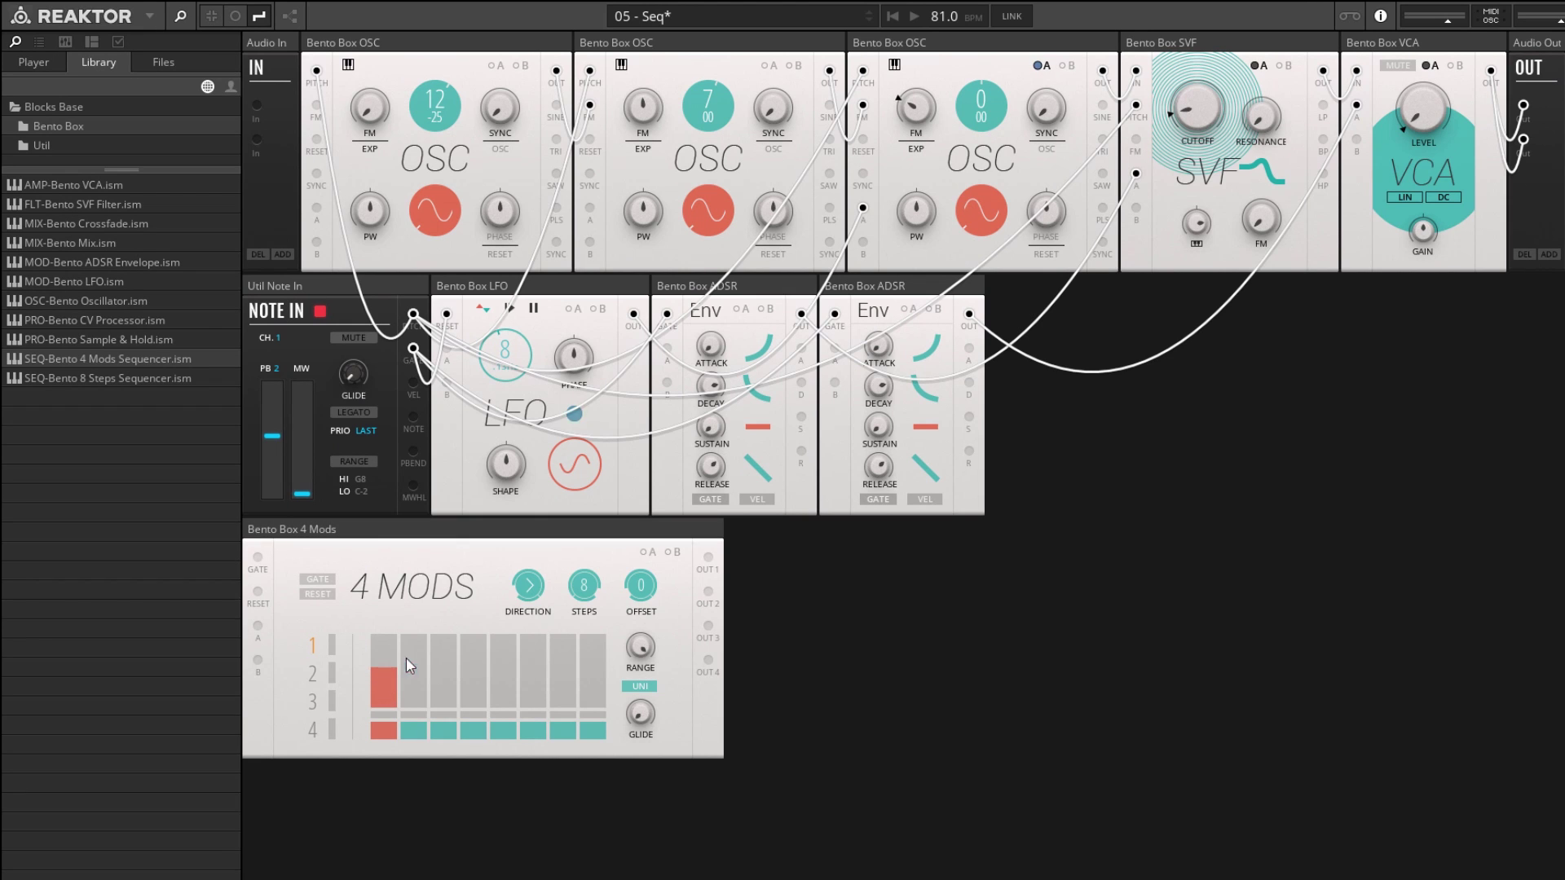
mouse_move(451, 673)
left_mouse_down()
mouse_move(519, 657)
mouse_move(574, 681)
left_mouse_up()
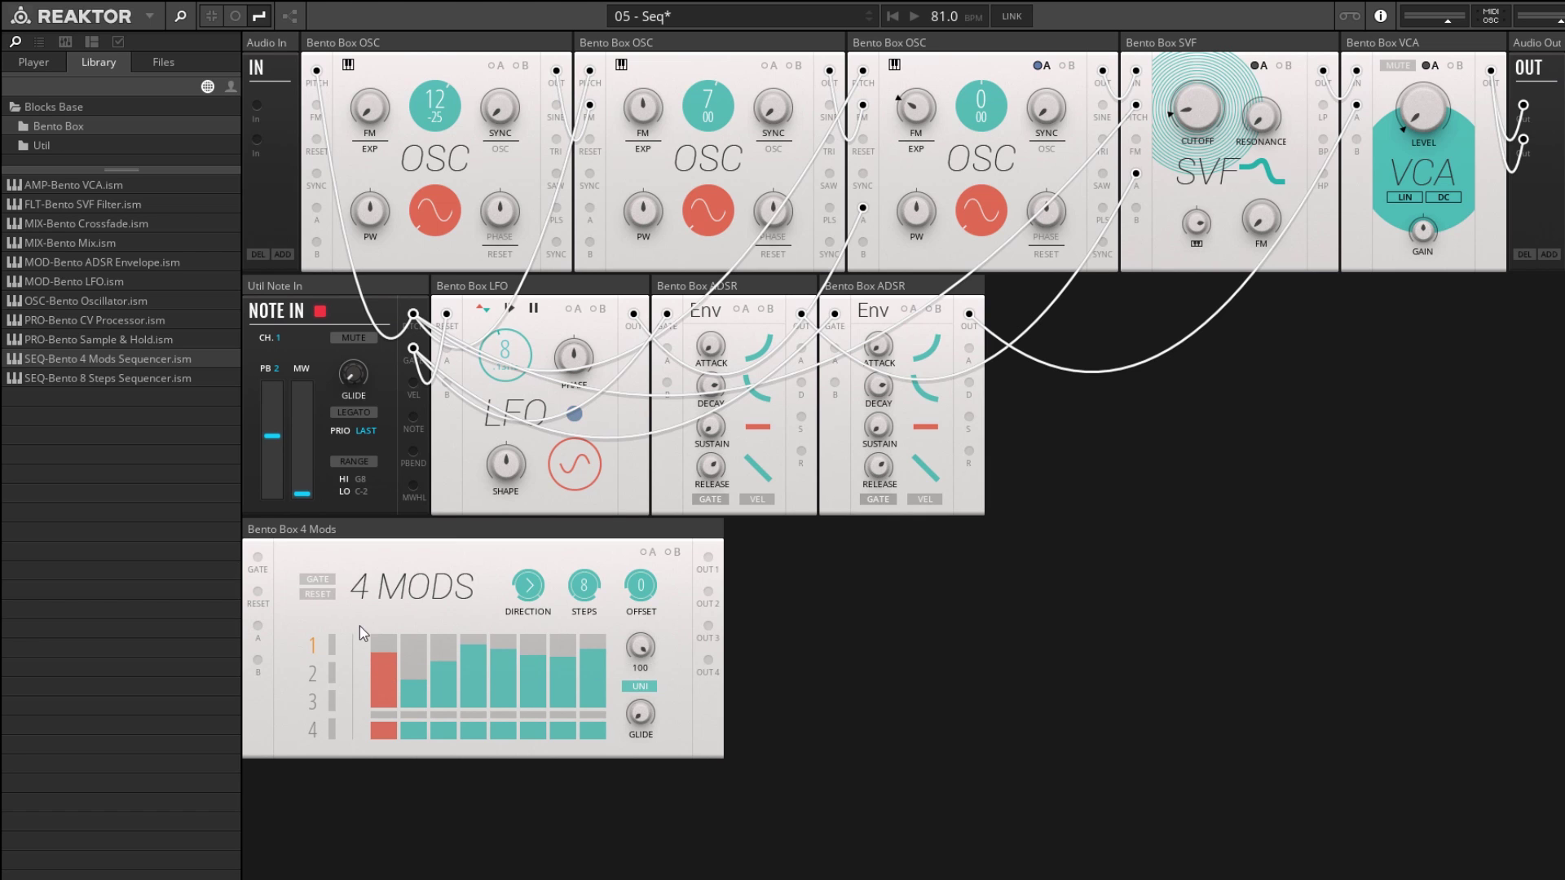
Switch RANGE from UNI to BI and redraw the eight row-1 step values
mouse_move(374, 673)
left_click(629, 686)
mouse_move(392, 666)
left_mouse_down()
mouse_move(467, 659)
mouse_move(498, 692)
mouse_move(592, 661)
left_mouse_up()
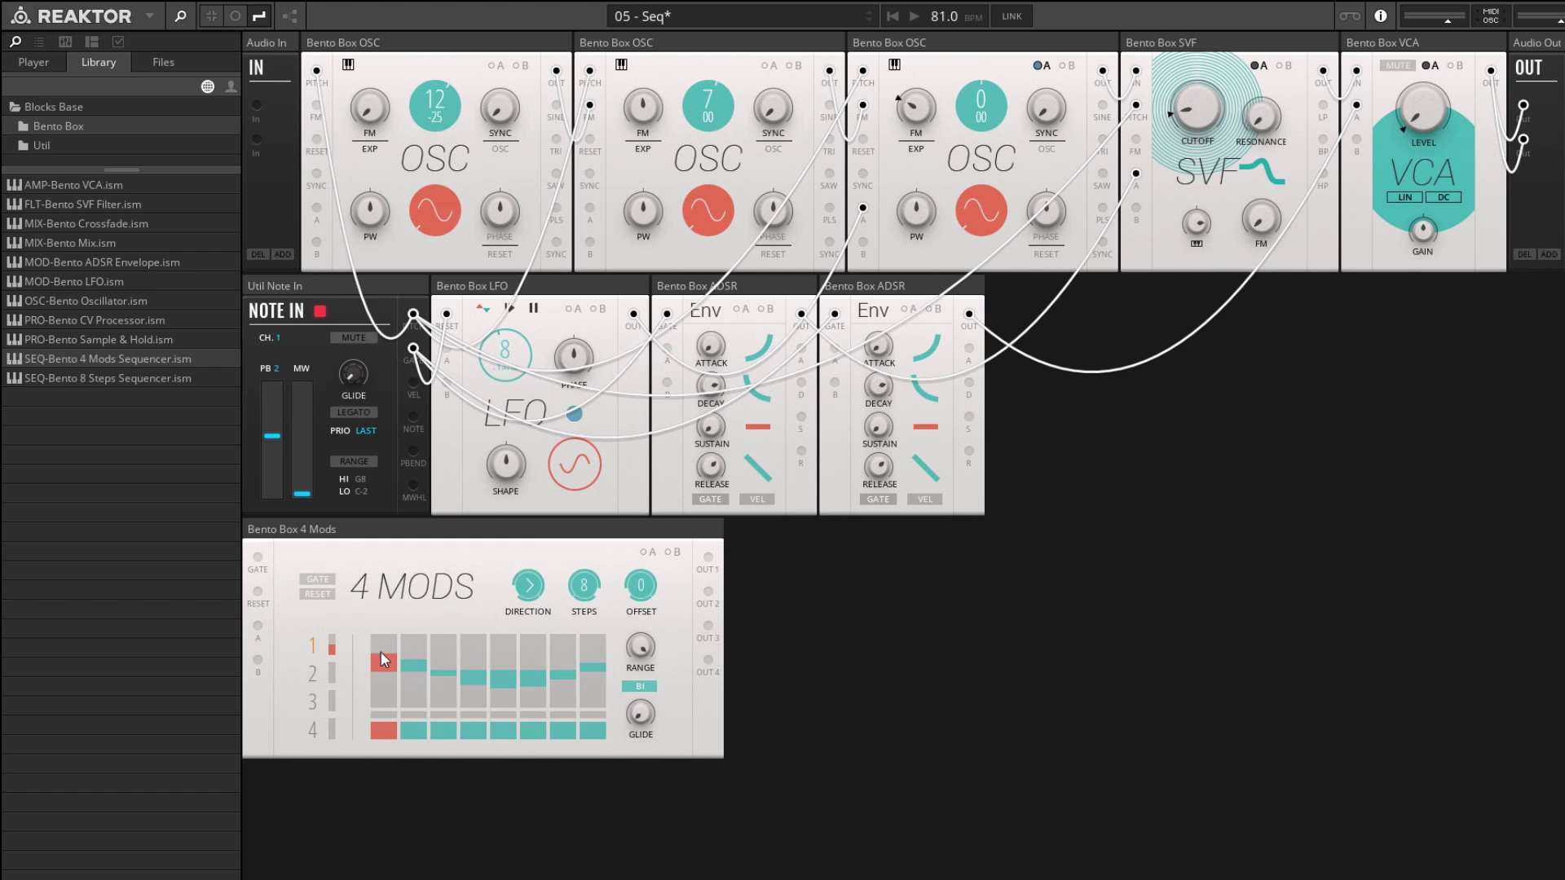
left_click_drag(379, 652, 534, 679)
Check sequencer rows 2 and 4, then return to editing row 1
left_click(314, 673)
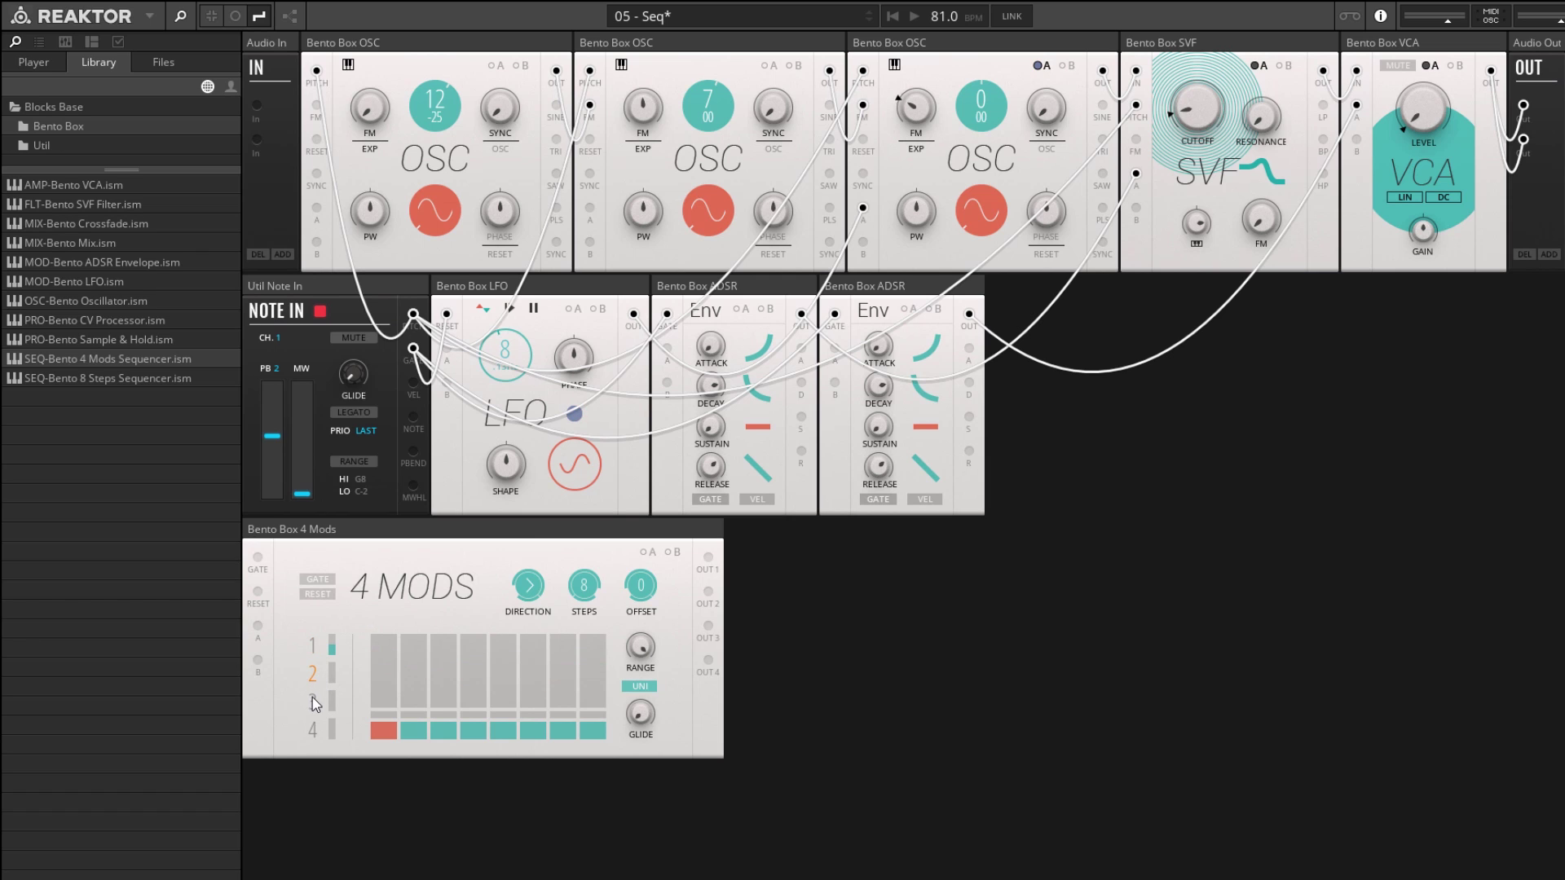
left_click(310, 717)
left_click(318, 650)
left_click(312, 673)
left_click(312, 727)
left_click(317, 651)
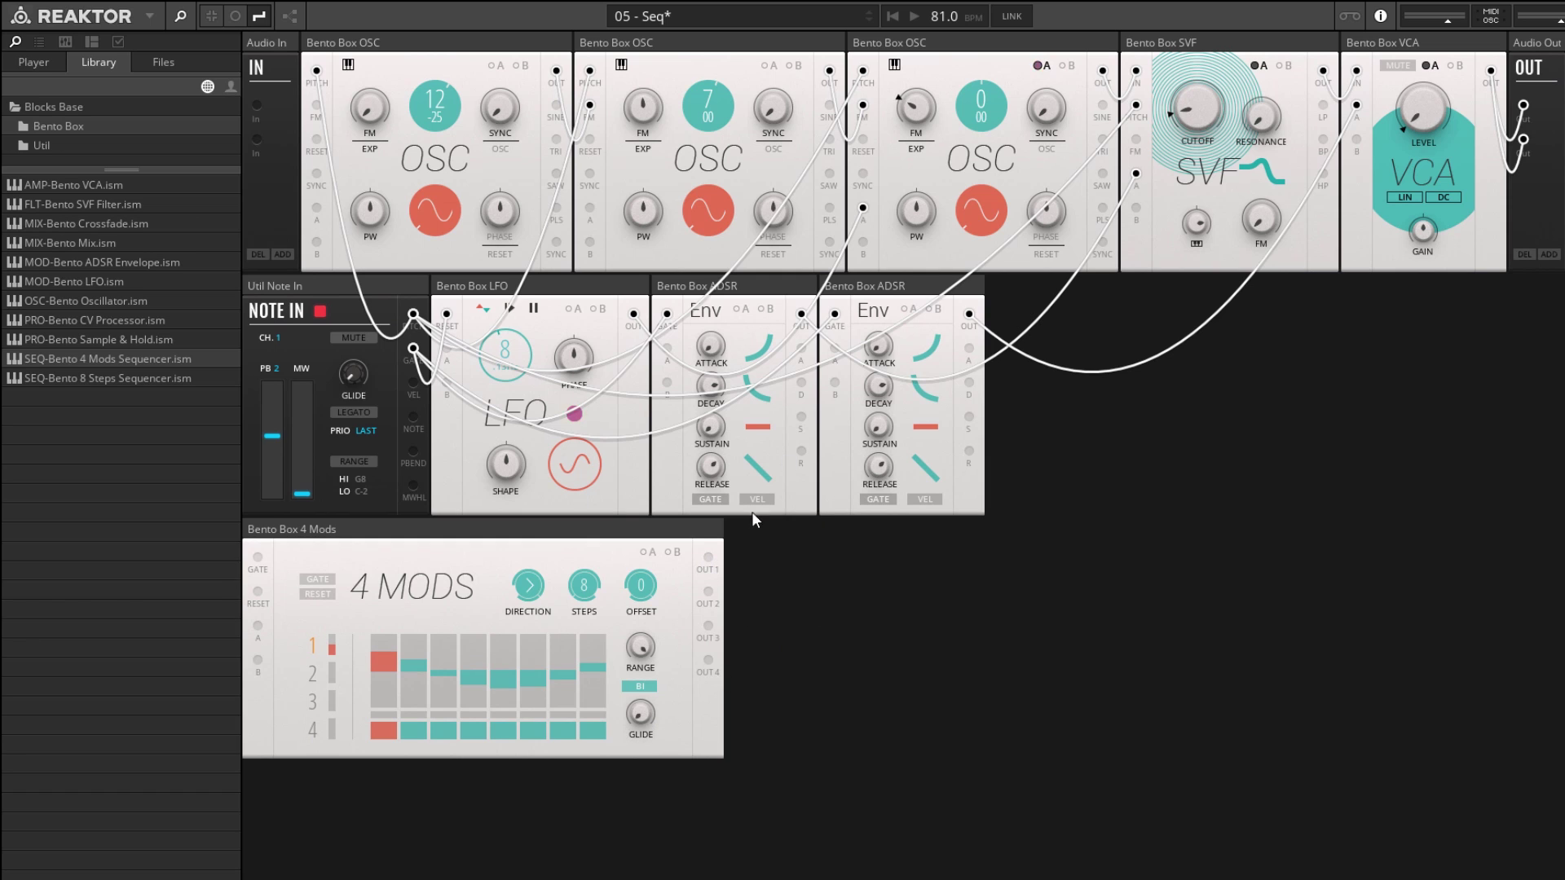
Redraw row-1 steps 4 to 8 so steps five and six peak highest
mouse_move(711, 567)
left_mouse_down()
mouse_move(839, 594)
mouse_move(750, 608)
mouse_move(711, 563)
left_mouse_up()
mouse_move(471, 670)
left_mouse_down()
mouse_move(512, 662)
mouse_move(588, 684)
mouse_move(467, 650)
left_mouse_up()
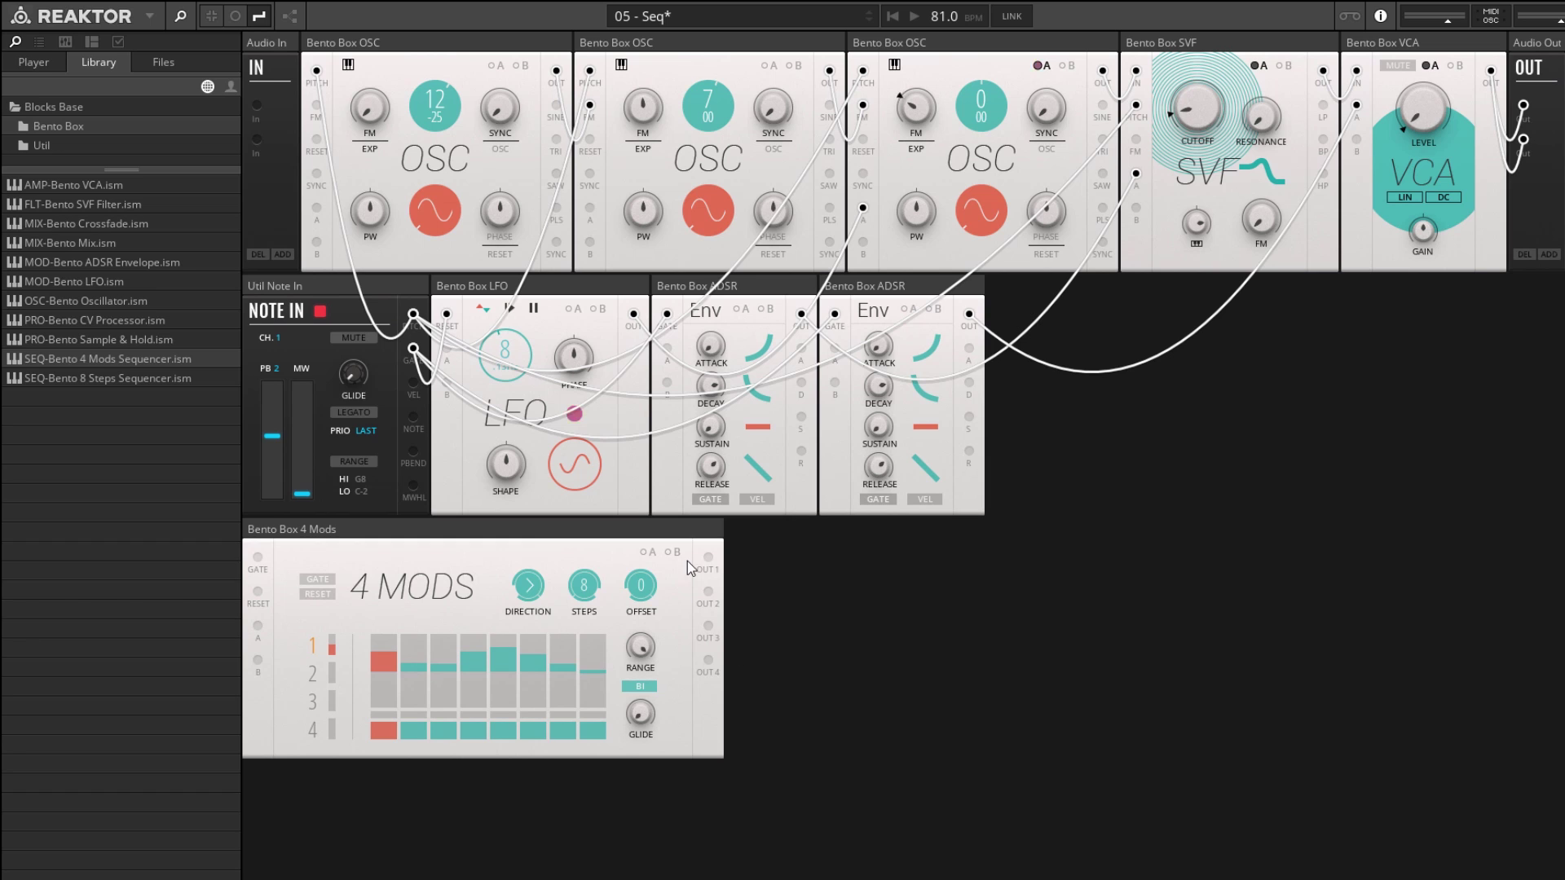
mouse_move(706, 564)
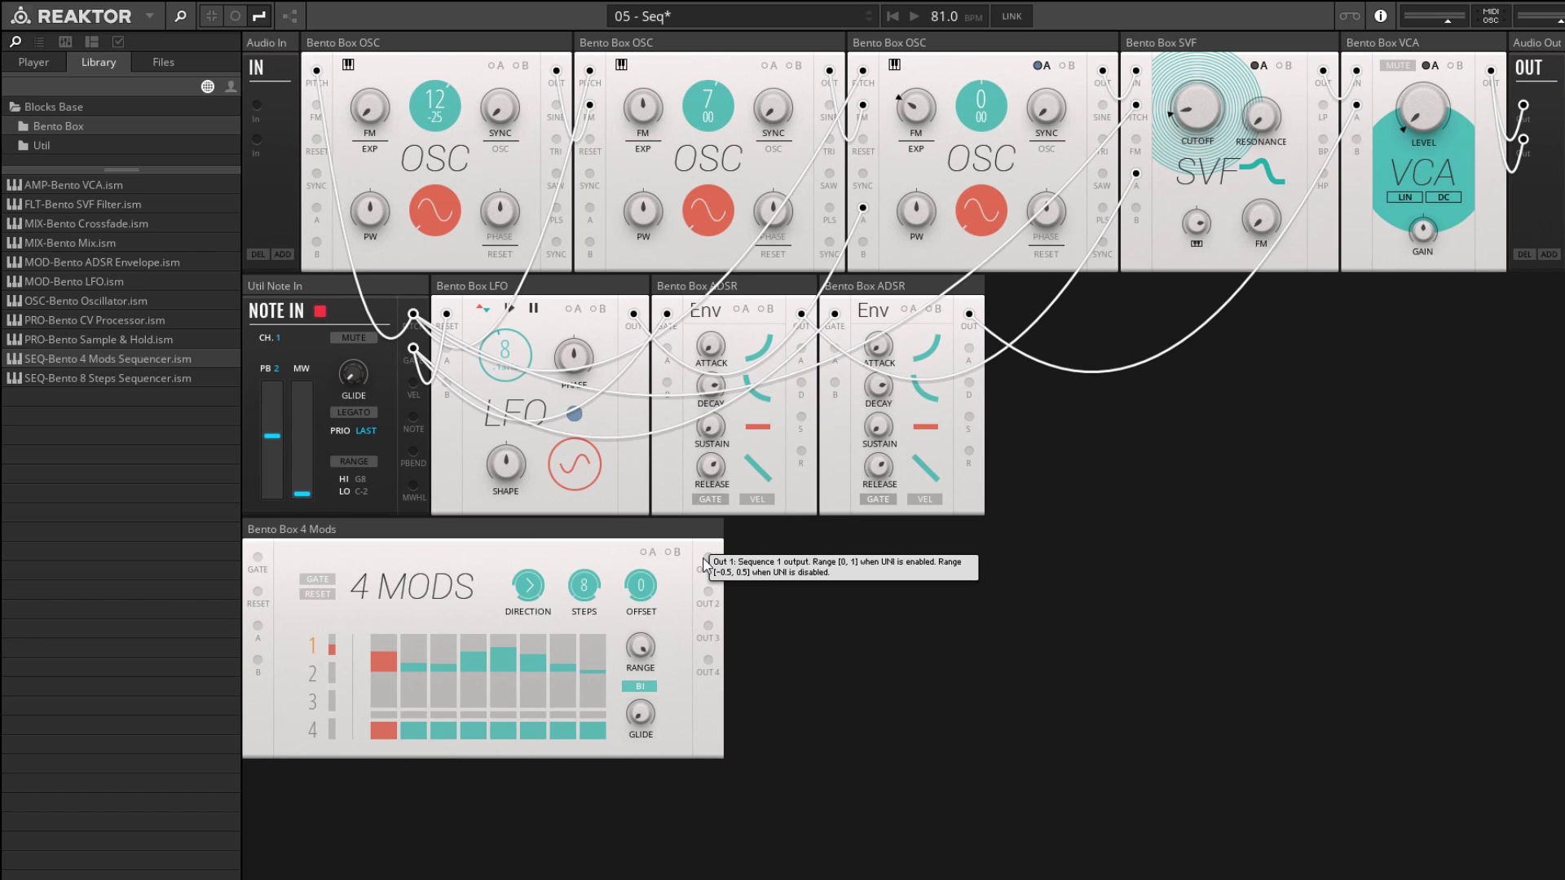
Cable 4 Mods OUT 1 into OSC 2's A input and Note In GATE into the sequencer GATE
left_click_drag(706, 563, 595, 214)
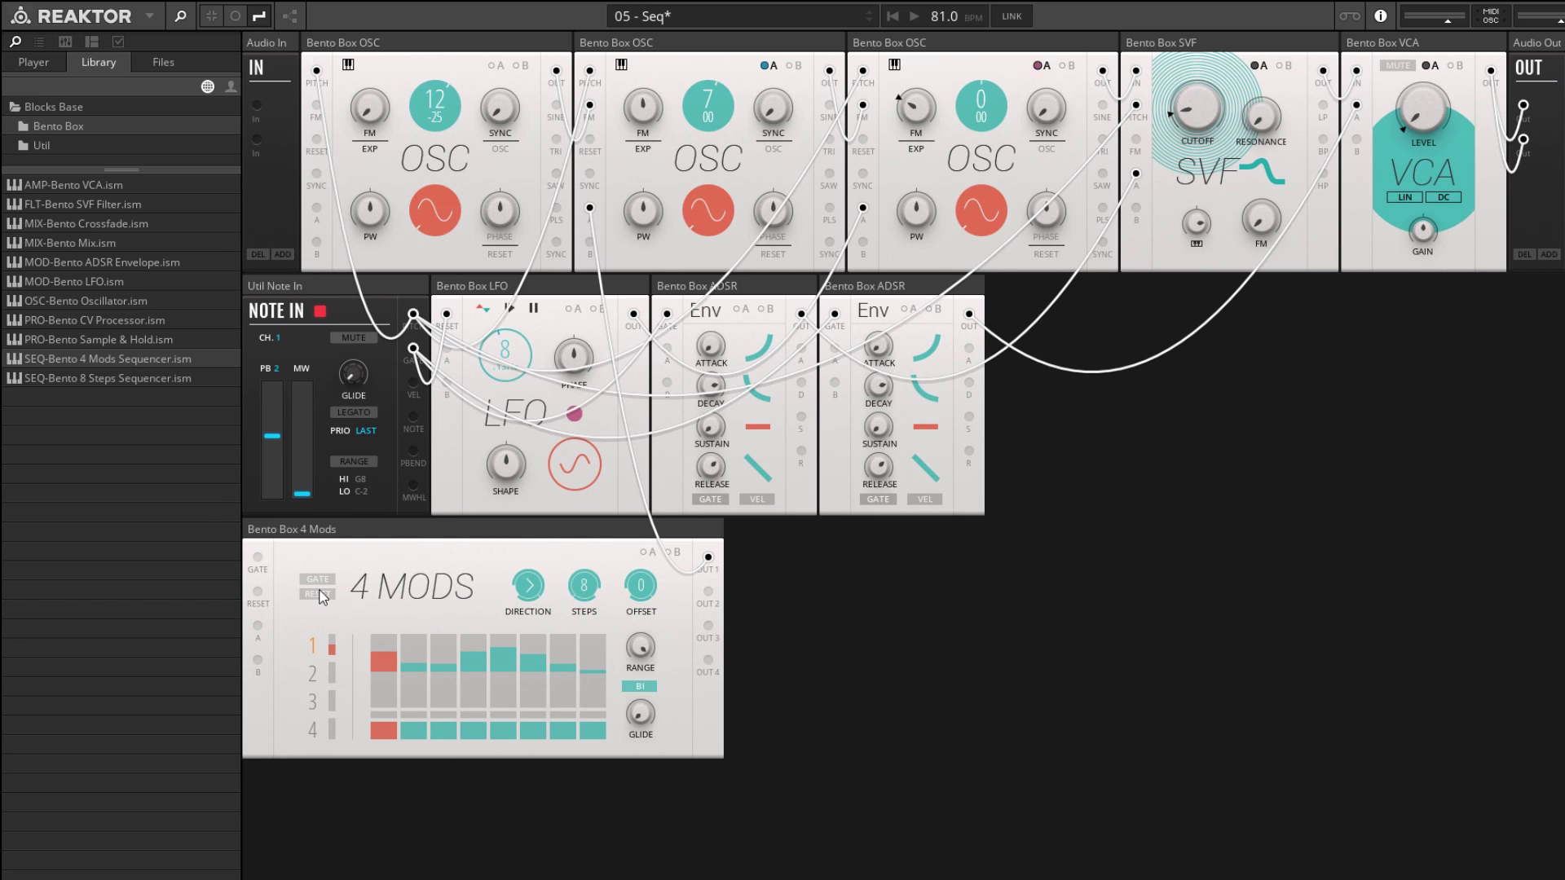
mouse_move(258, 559)
left_mouse_down()
mouse_move(268, 546)
mouse_move(281, 562)
left_mouse_up()
left_click(307, 283)
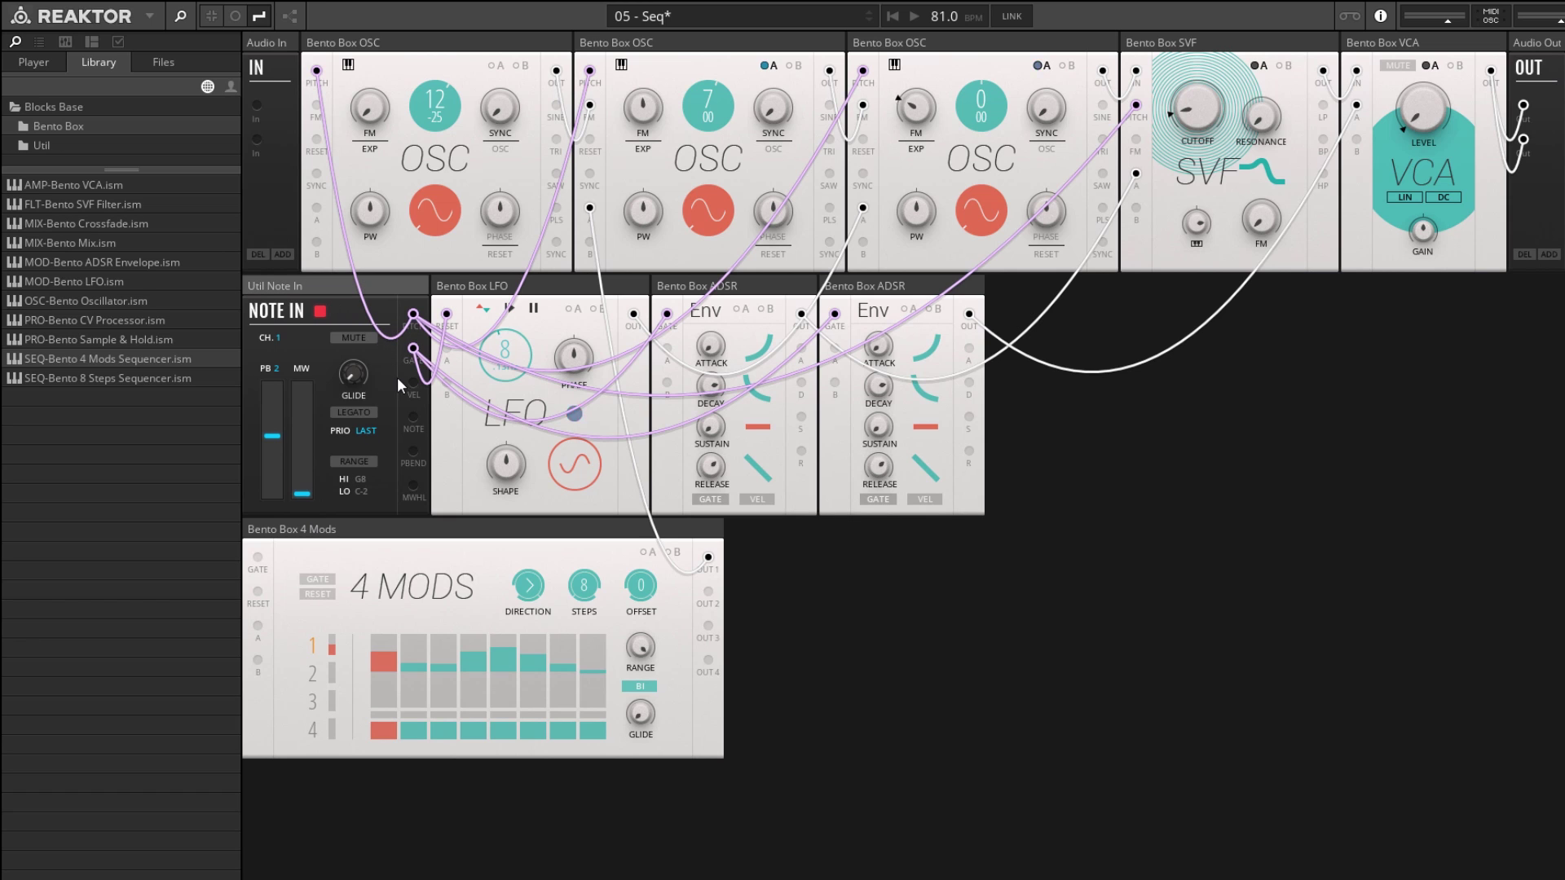
left_click_drag(413, 348, 257, 558)
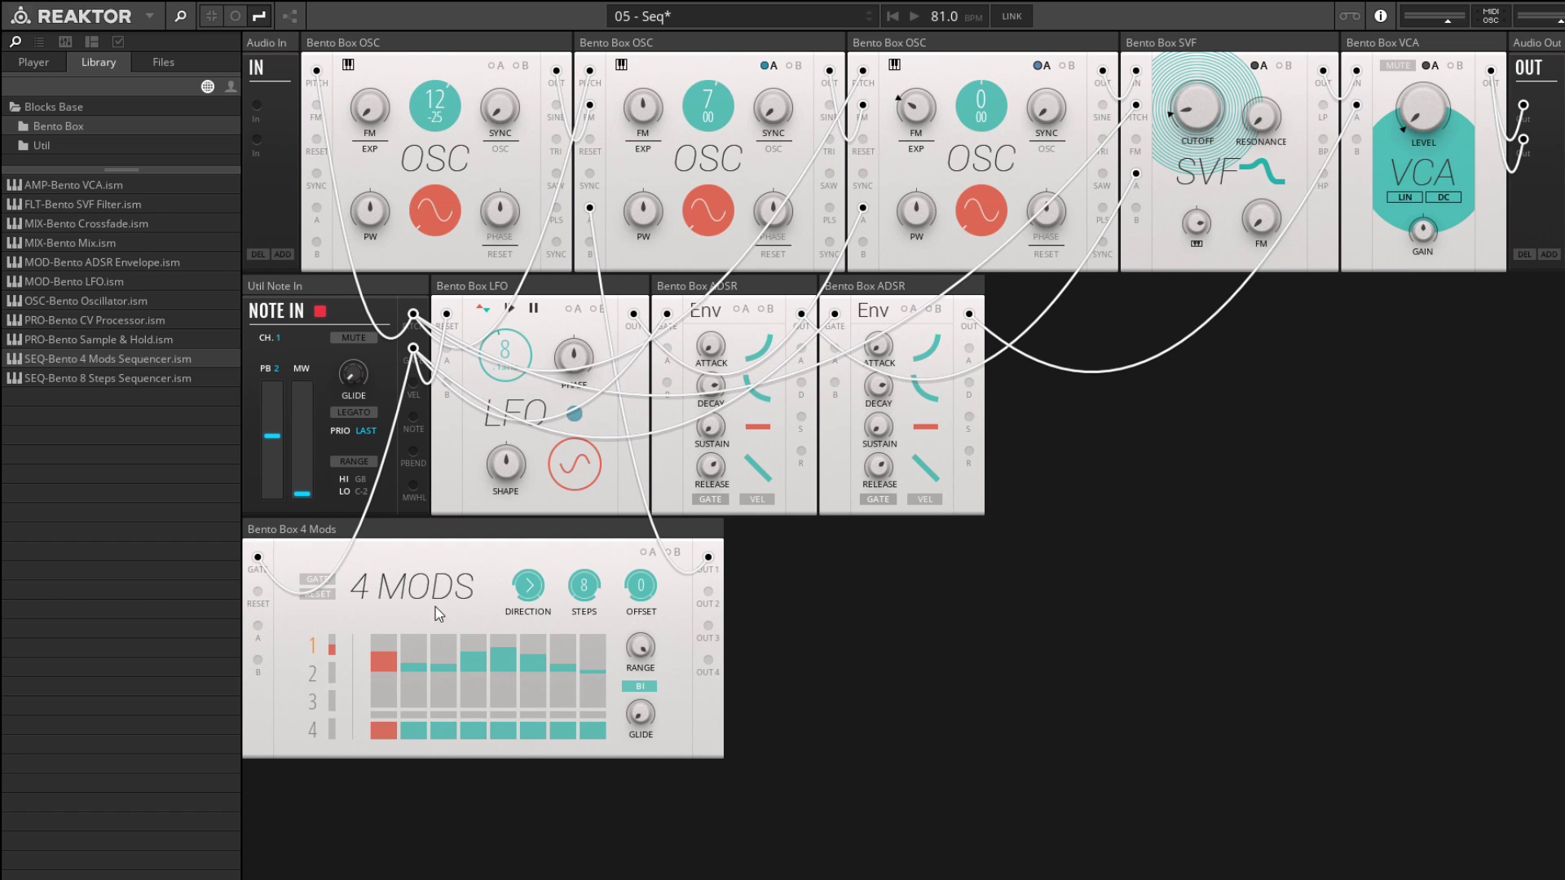
Raise row-1 step 3 and enable modulation A on the second oscillator's FM
left_click(445, 657)
left_click(768, 66)
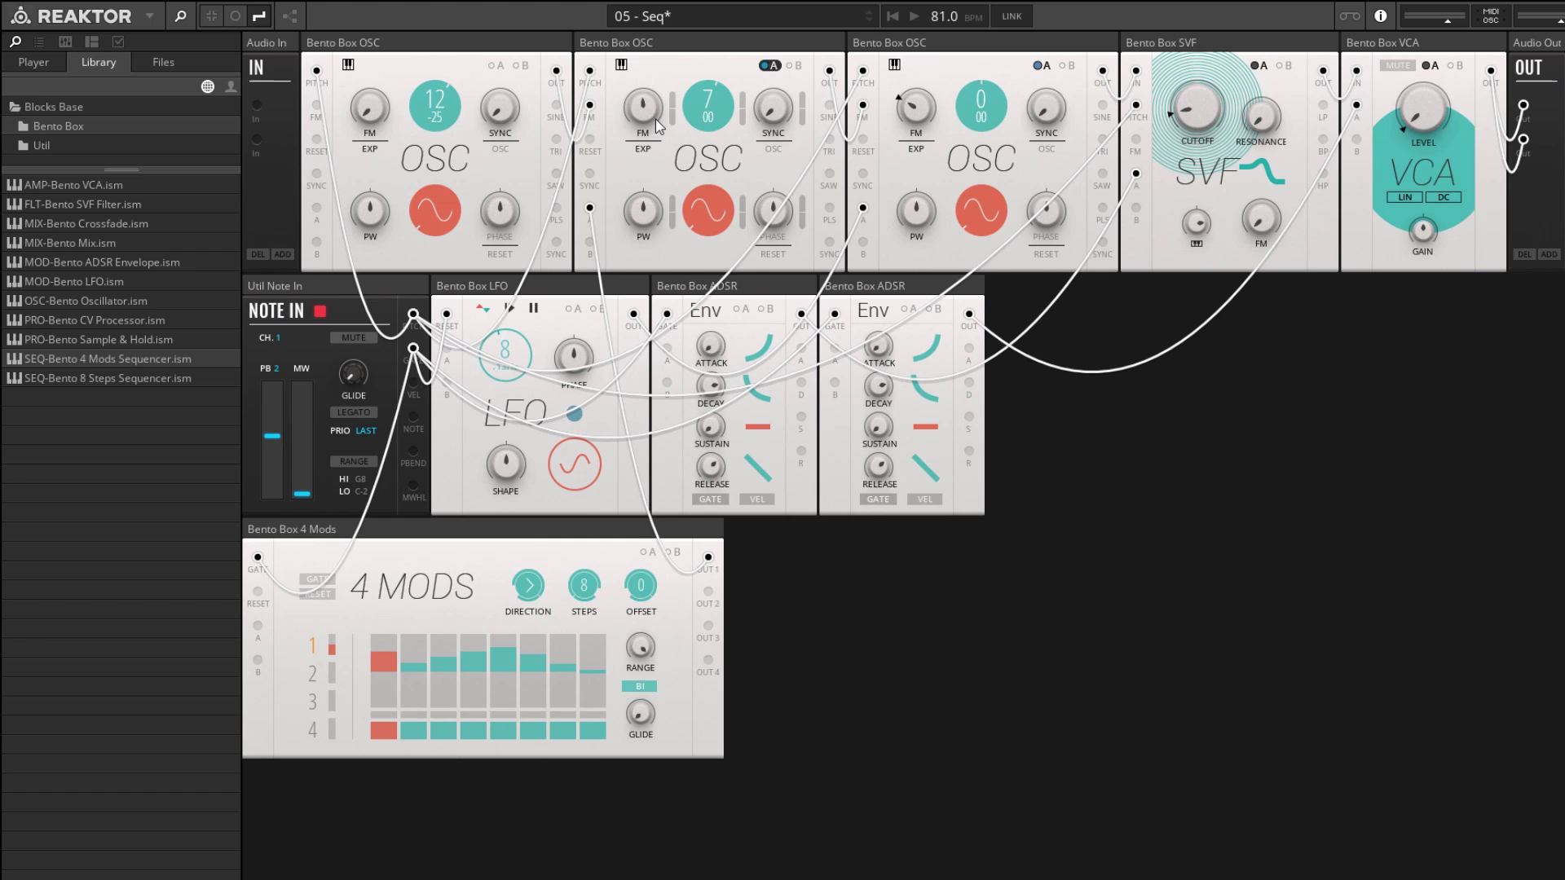
mouse_move(674, 103)
mouse_move(579, 284)
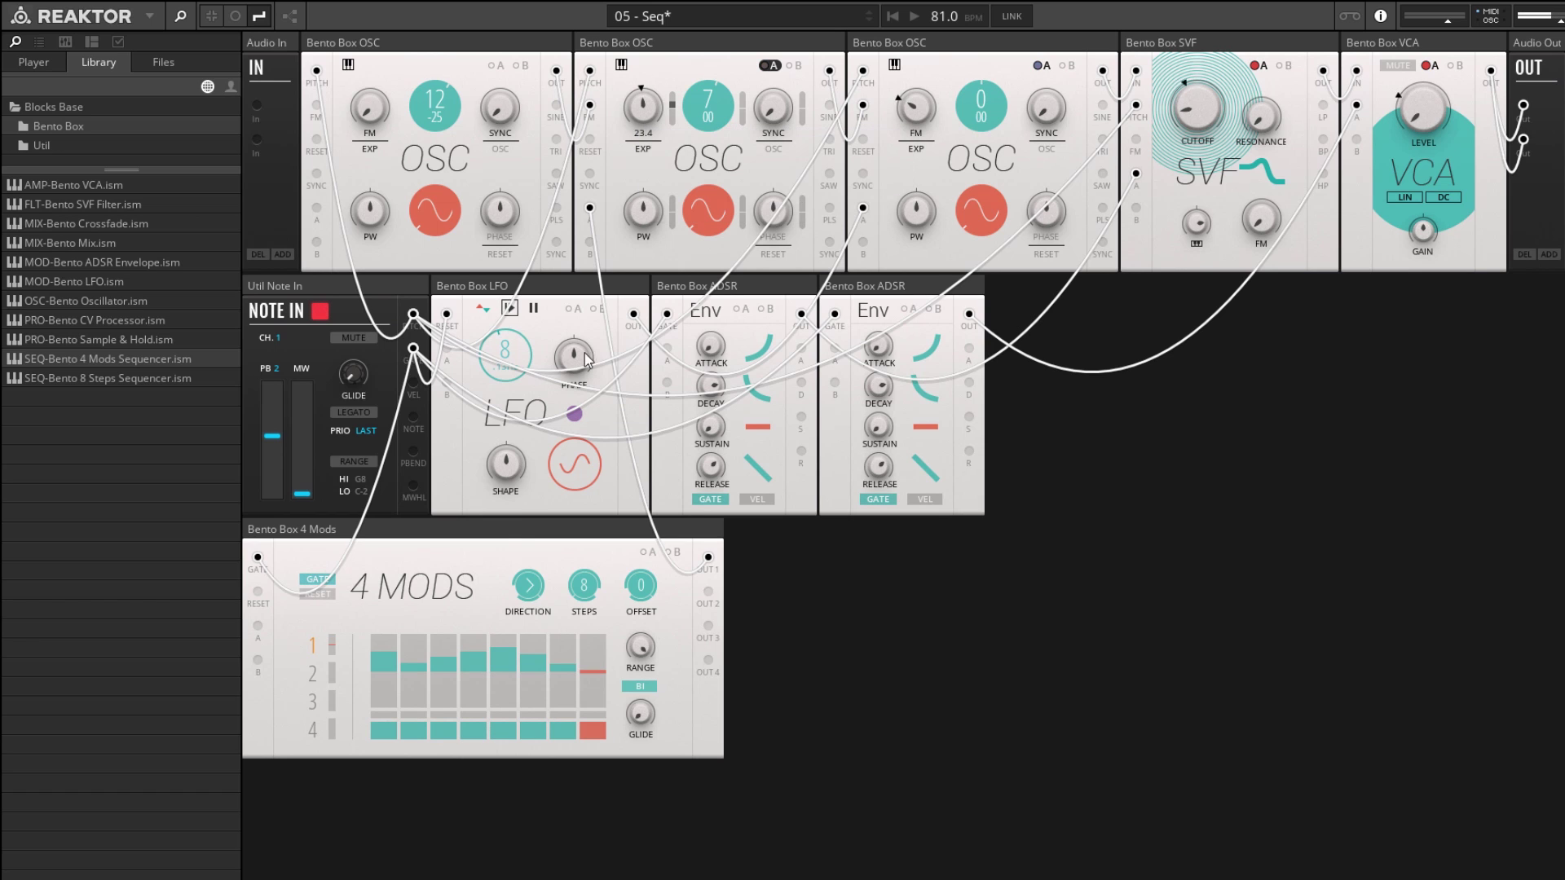
Redraw row 1 as a descending ramp with a tall step 3 and slightly raised step 5
left_click_drag(393, 638, 590, 706)
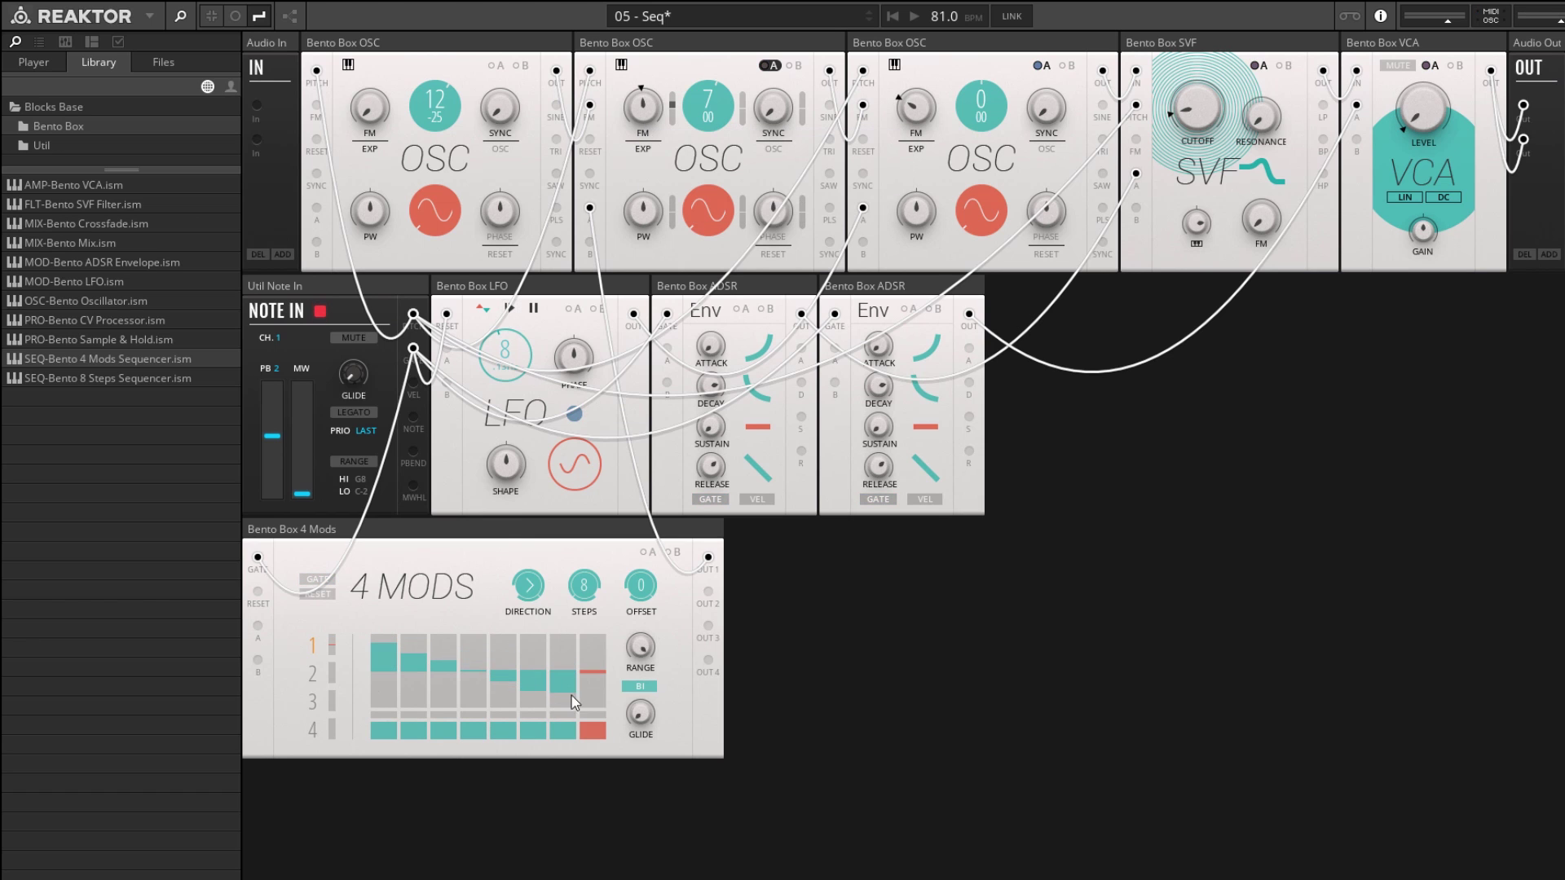
left_click(443, 645)
left_click(496, 657)
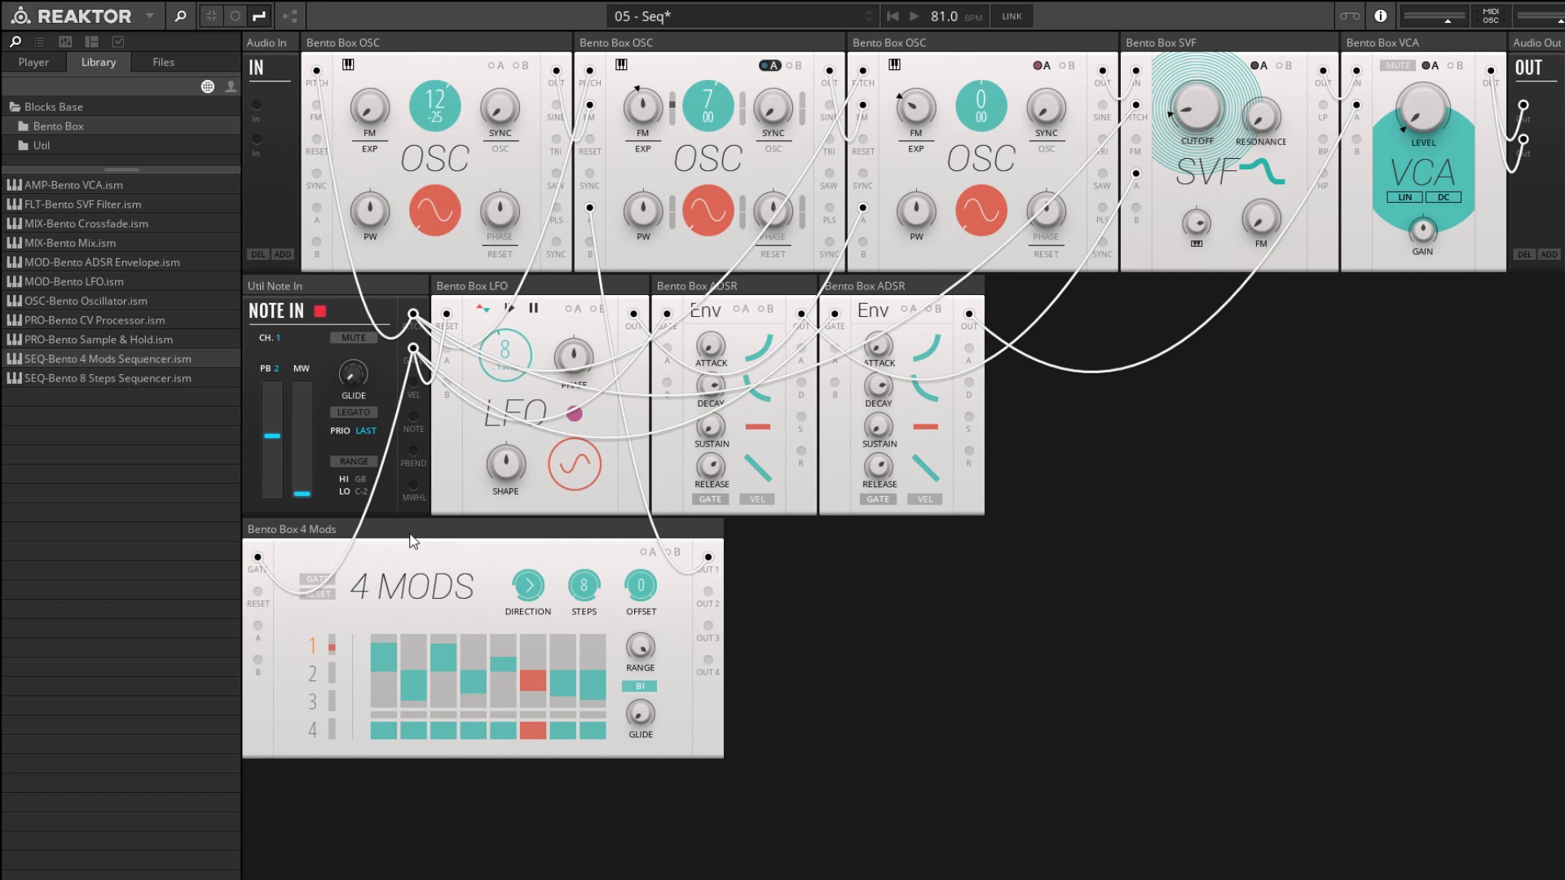
mouse_move(528, 544)
left_mouse_down()
mouse_move(635, 532)
mouse_move(547, 532)
left_mouse_up()
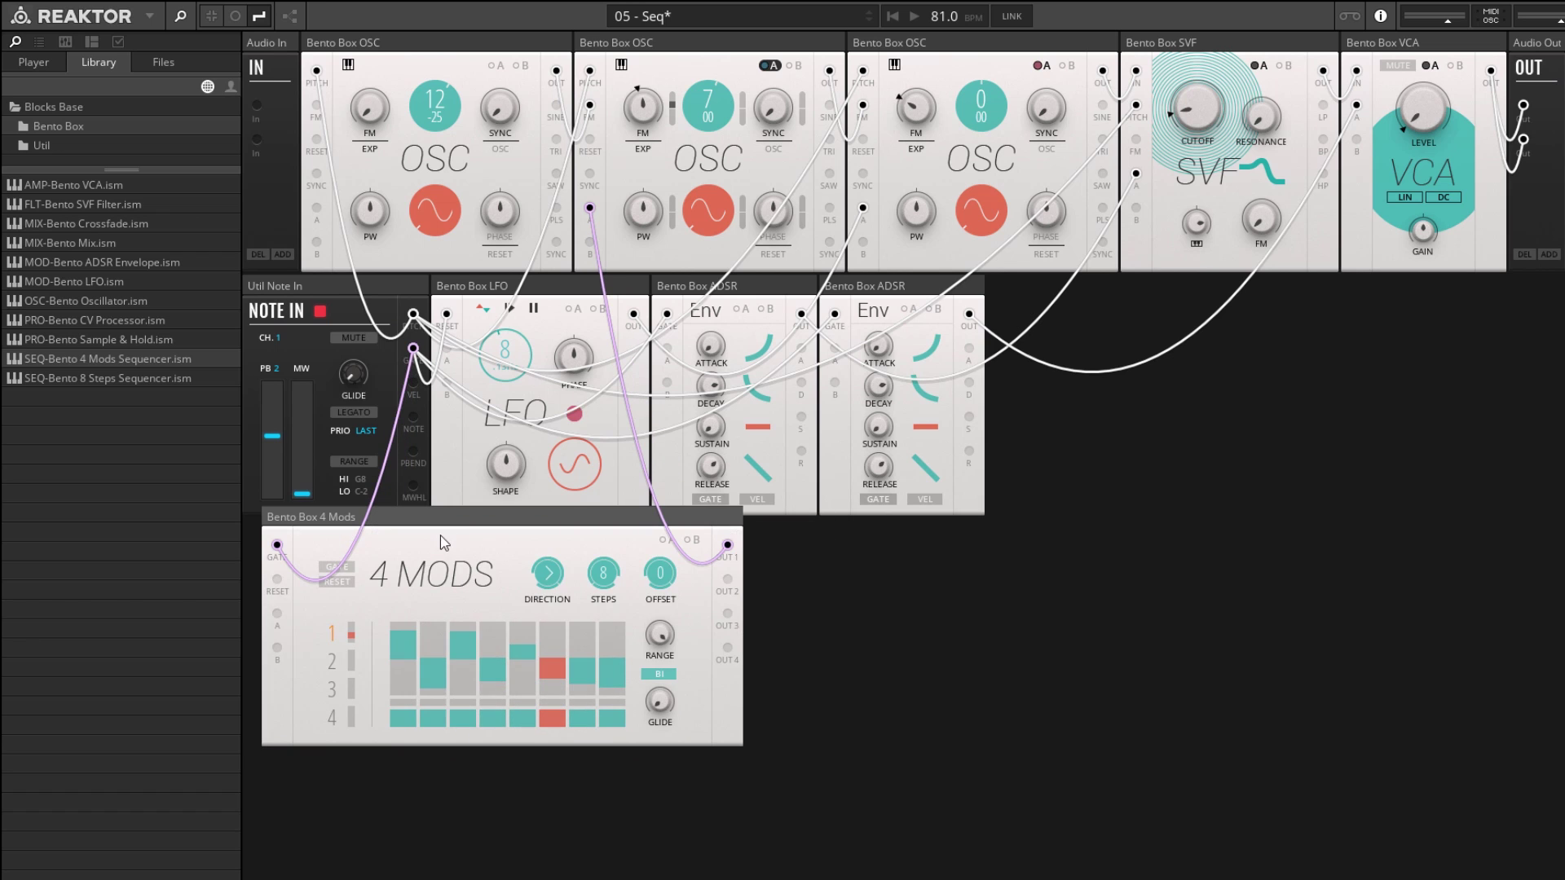
left_click_drag(437, 546, 429, 545)
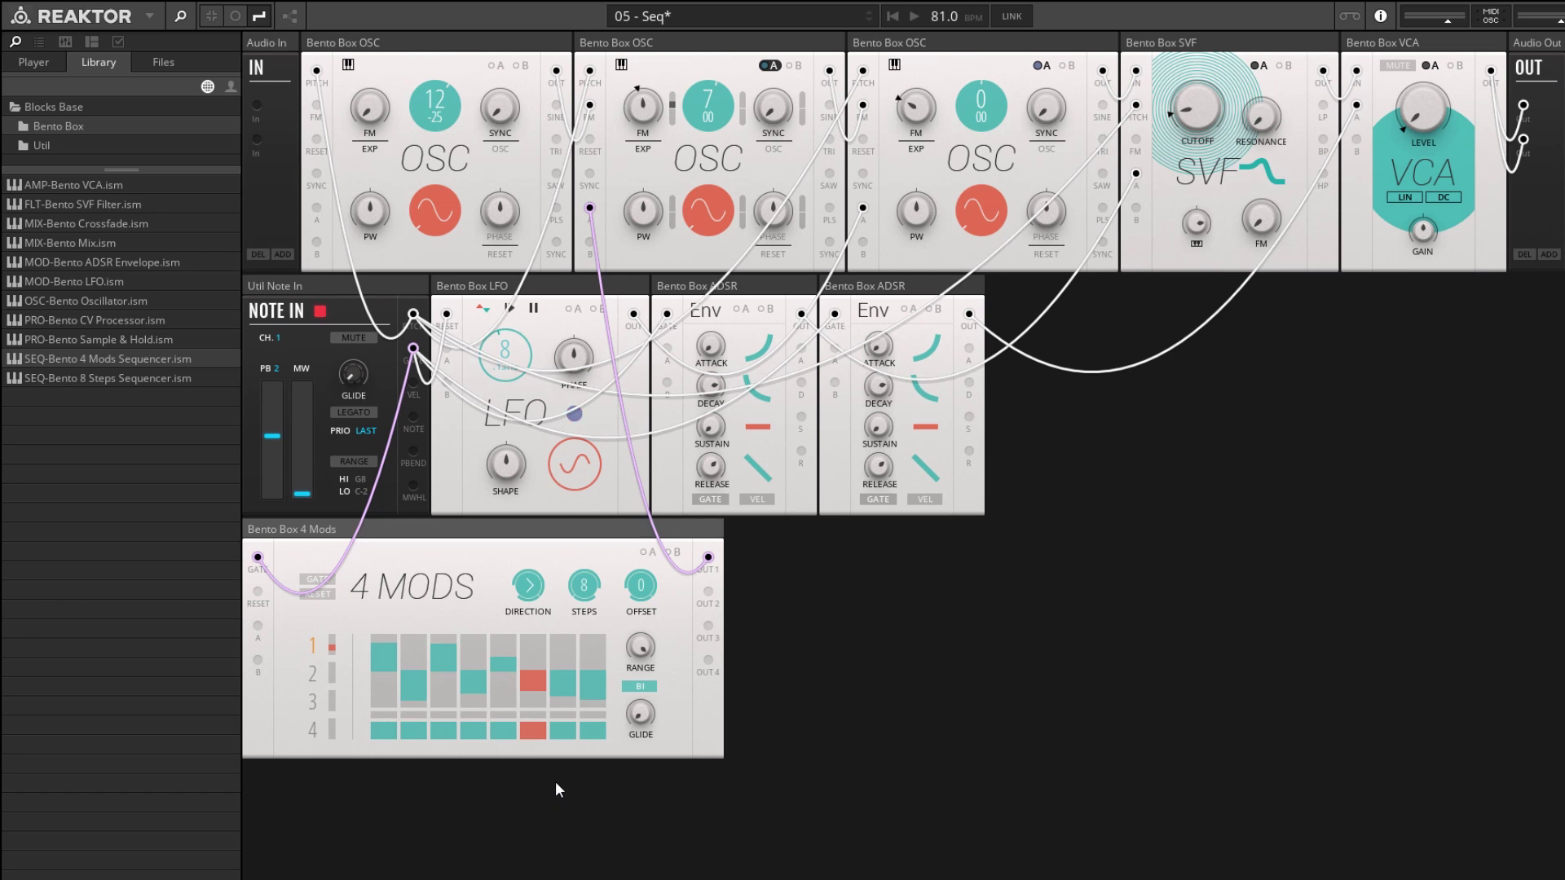
Add a Util Clock block from the Library's Util folder to the rack
left_click(45, 144)
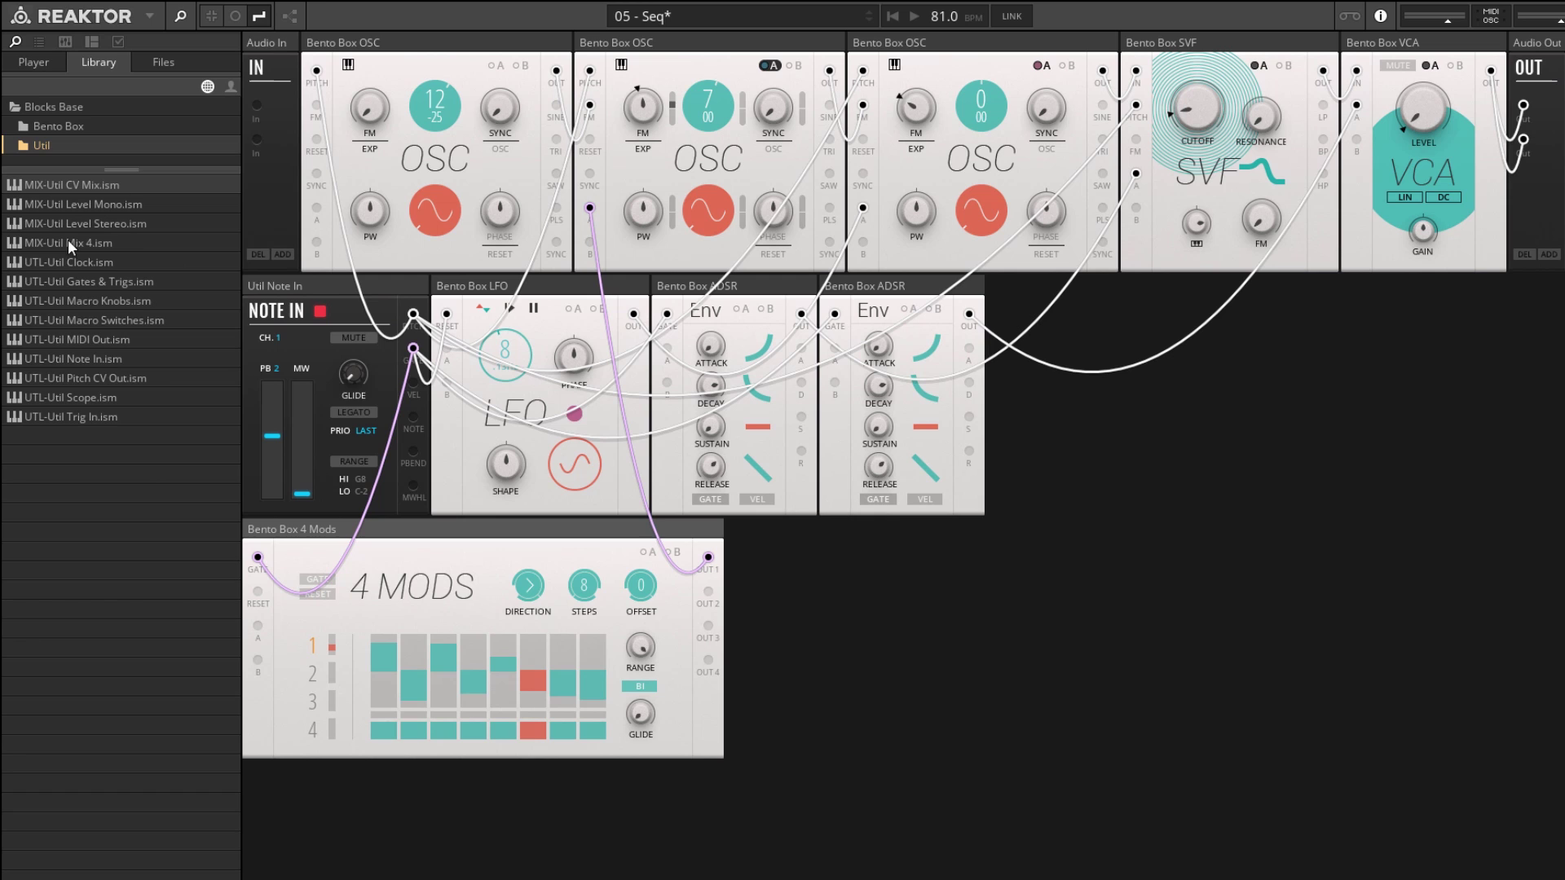
left_click(57, 263)
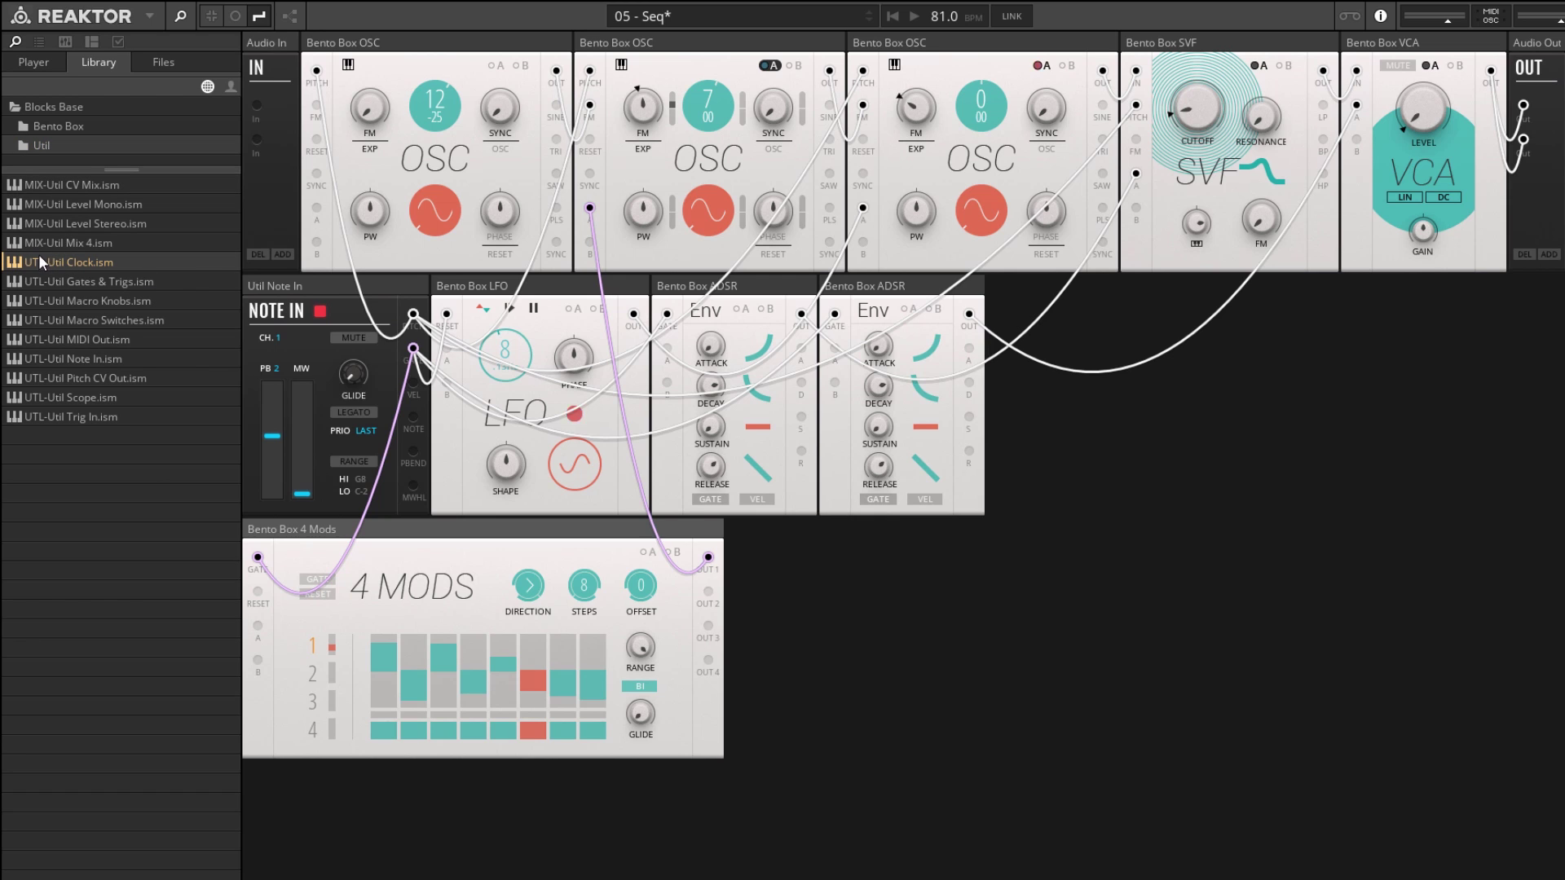
left_click_drag(67, 262, 256, 583)
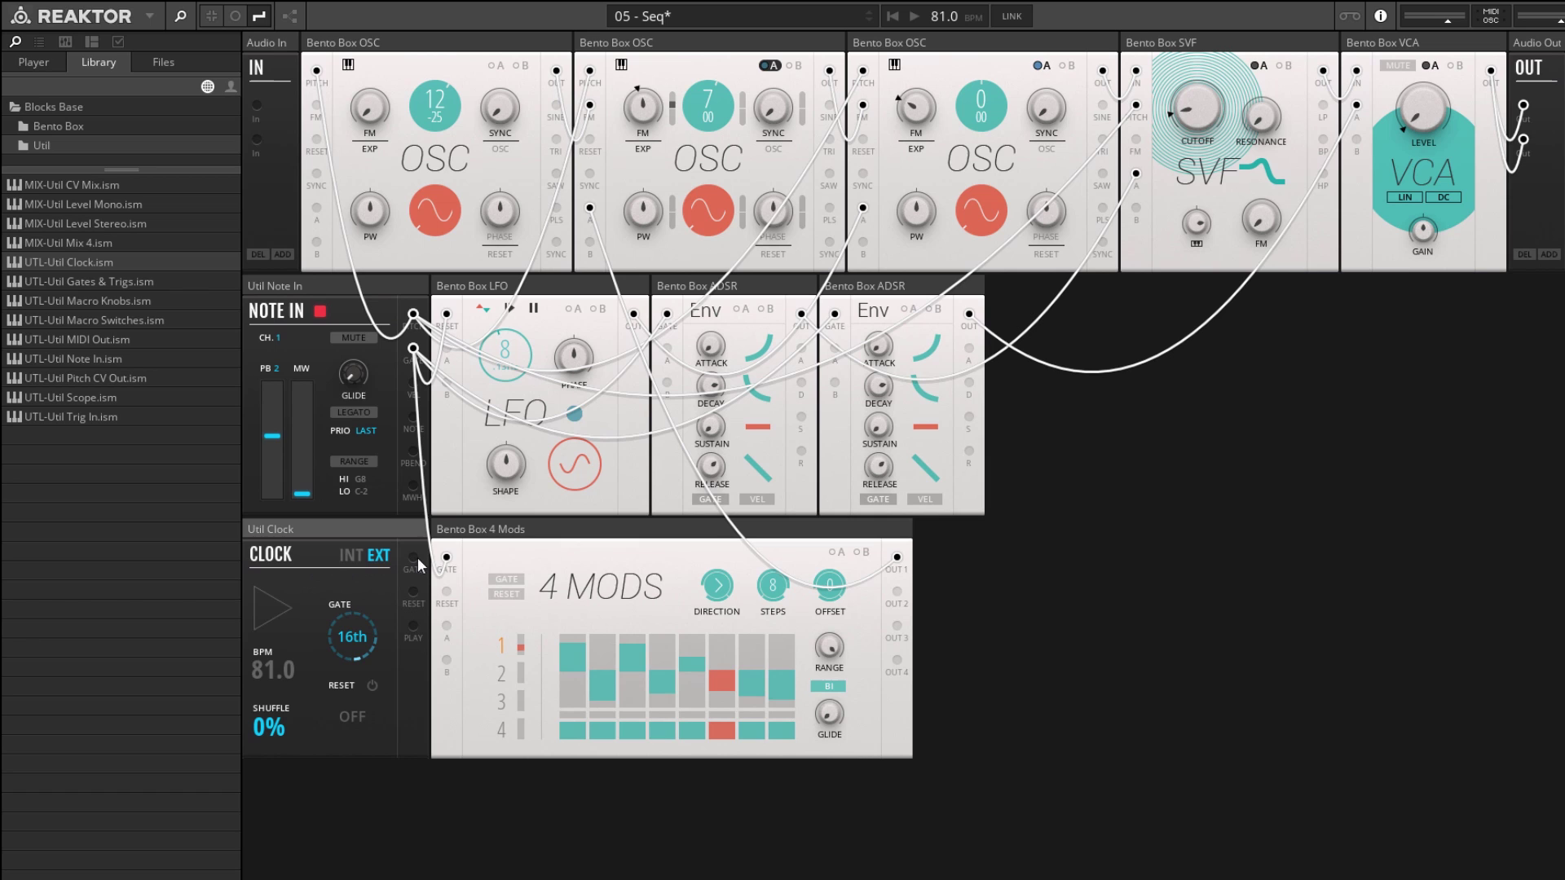
Patch the Clock's GATE into the 4 Mods GATE input and start playback
left_click(914, 17)
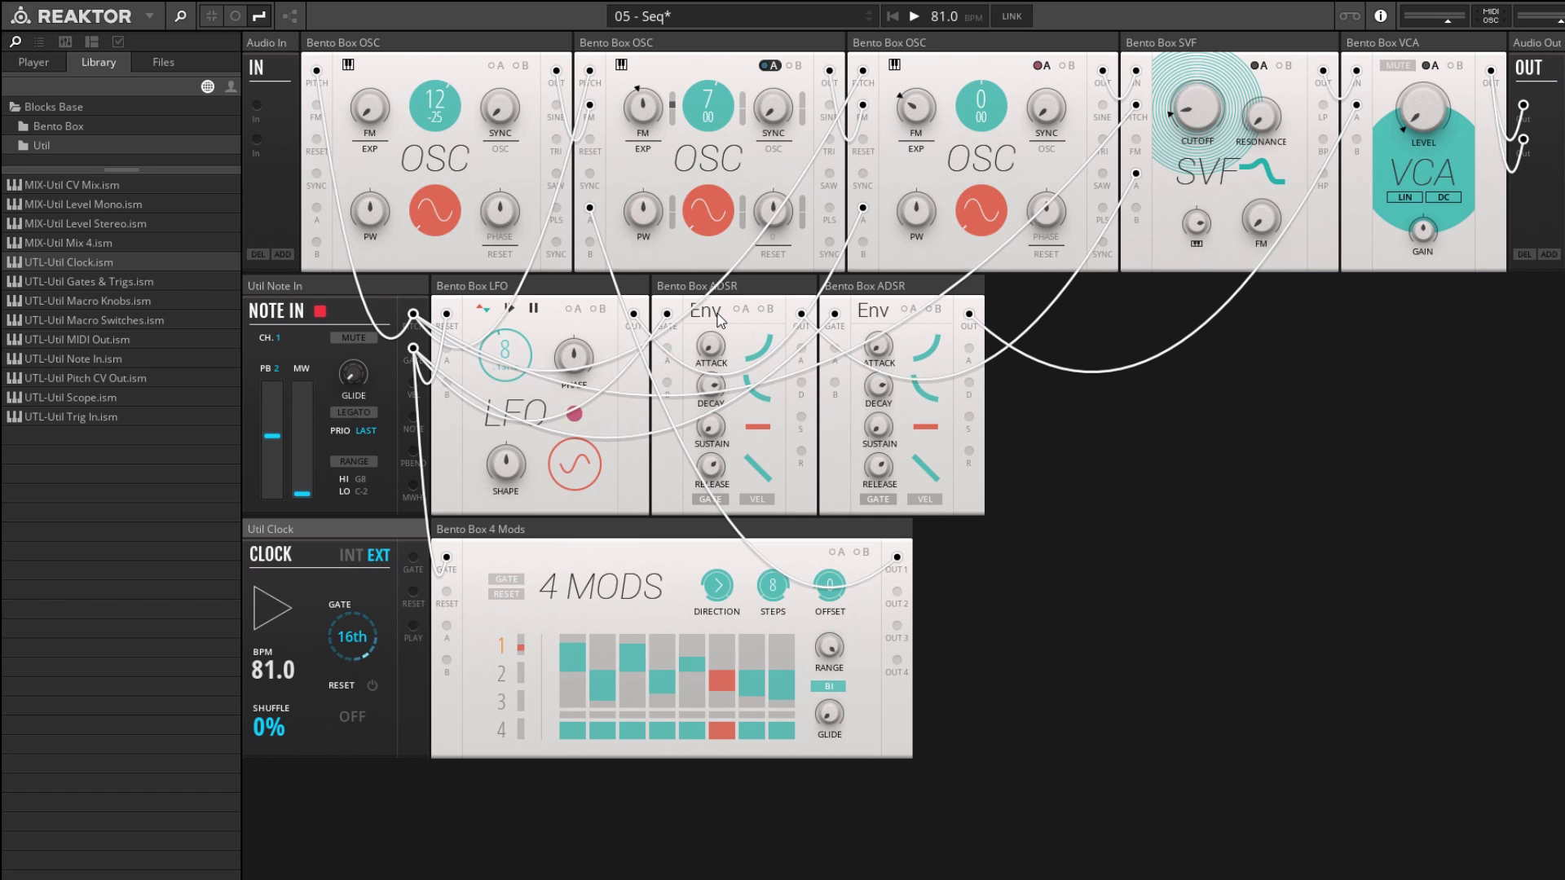
key("space")
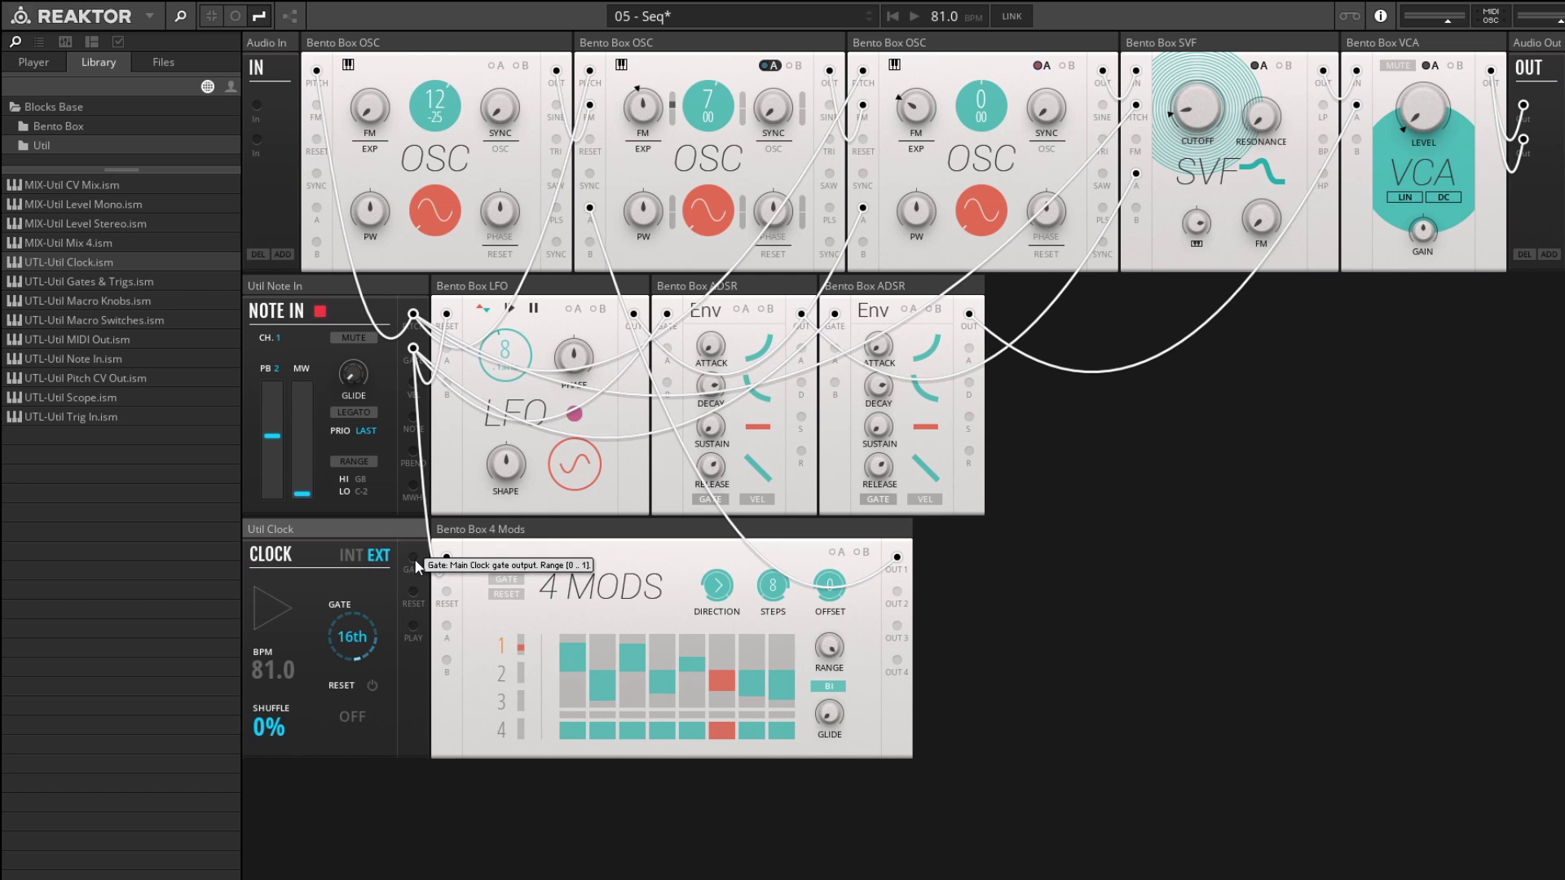
left_click_drag(413, 558, 446, 559)
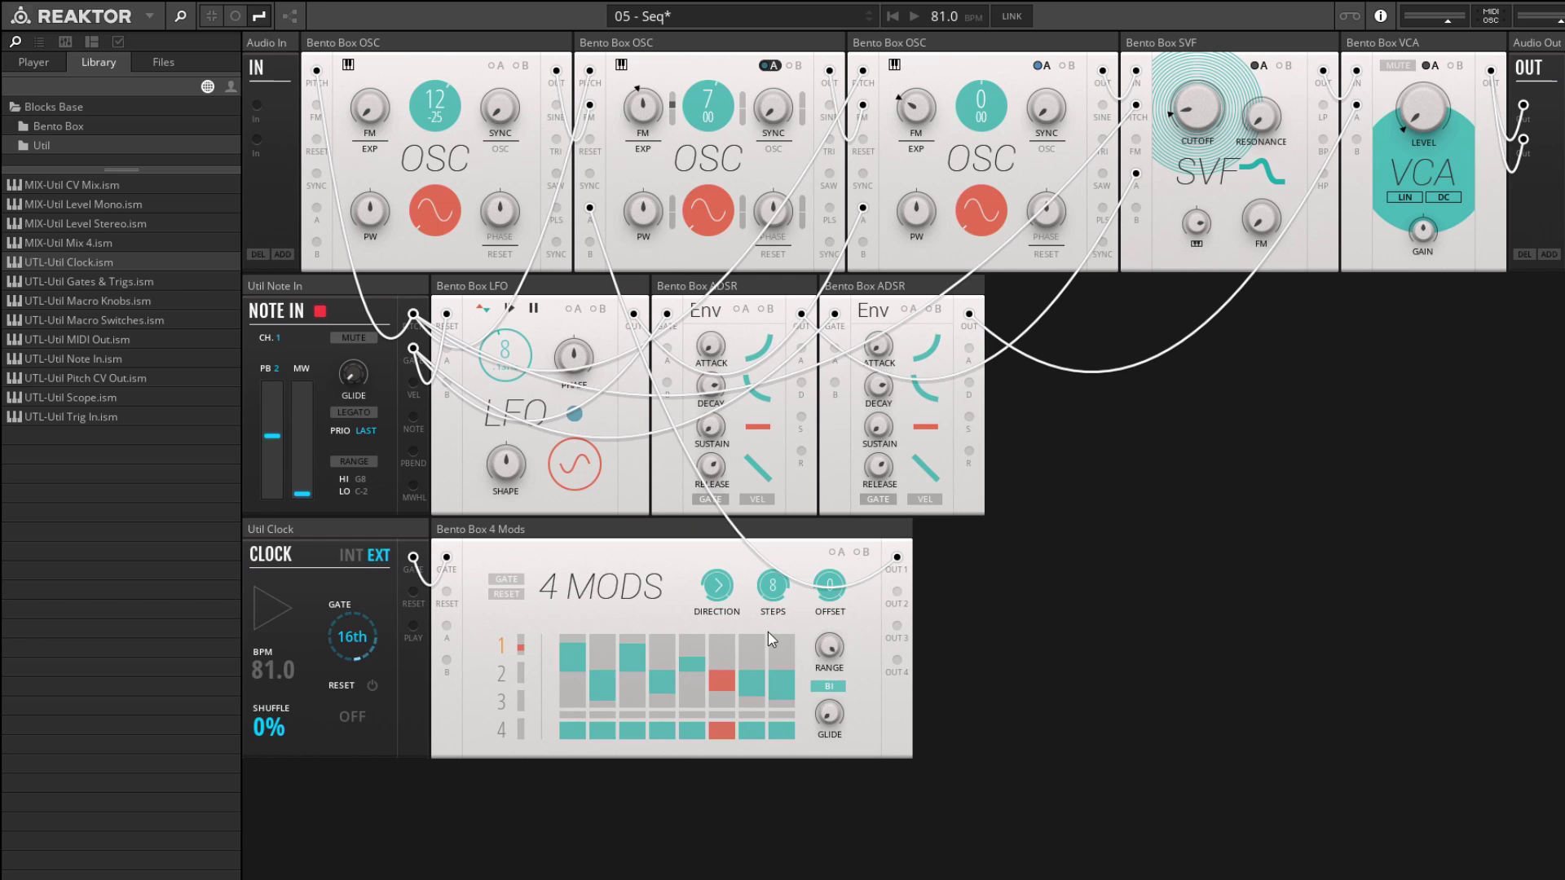
key("space")
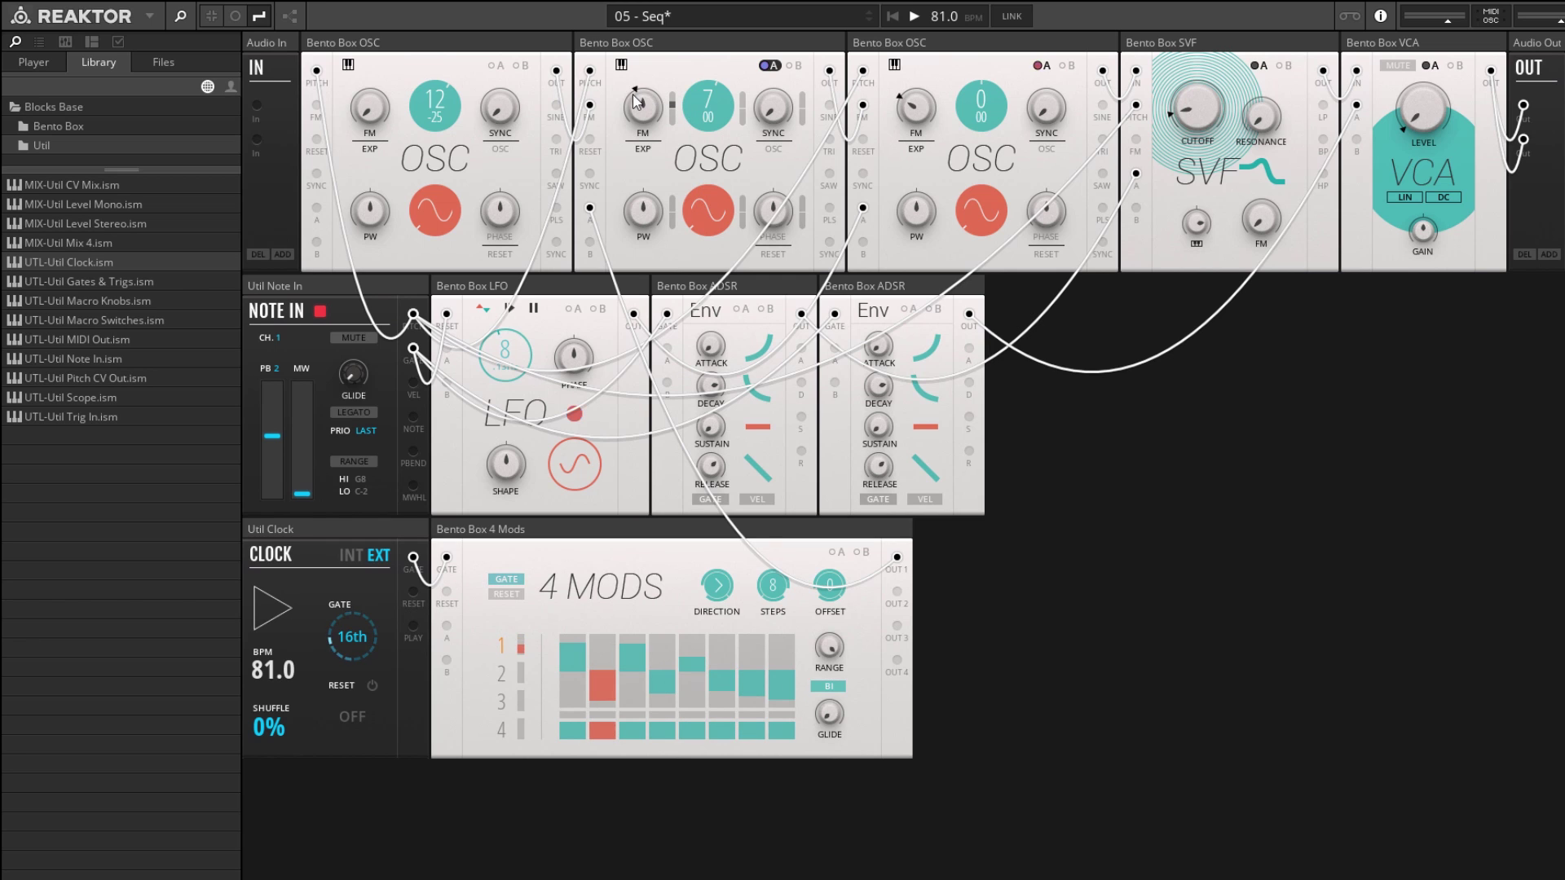
Turn OSC 2's FM knob down slightly and raise the Clock's gate rate from 16th to 32th
left_click_drag(650, 96, 678, 114)
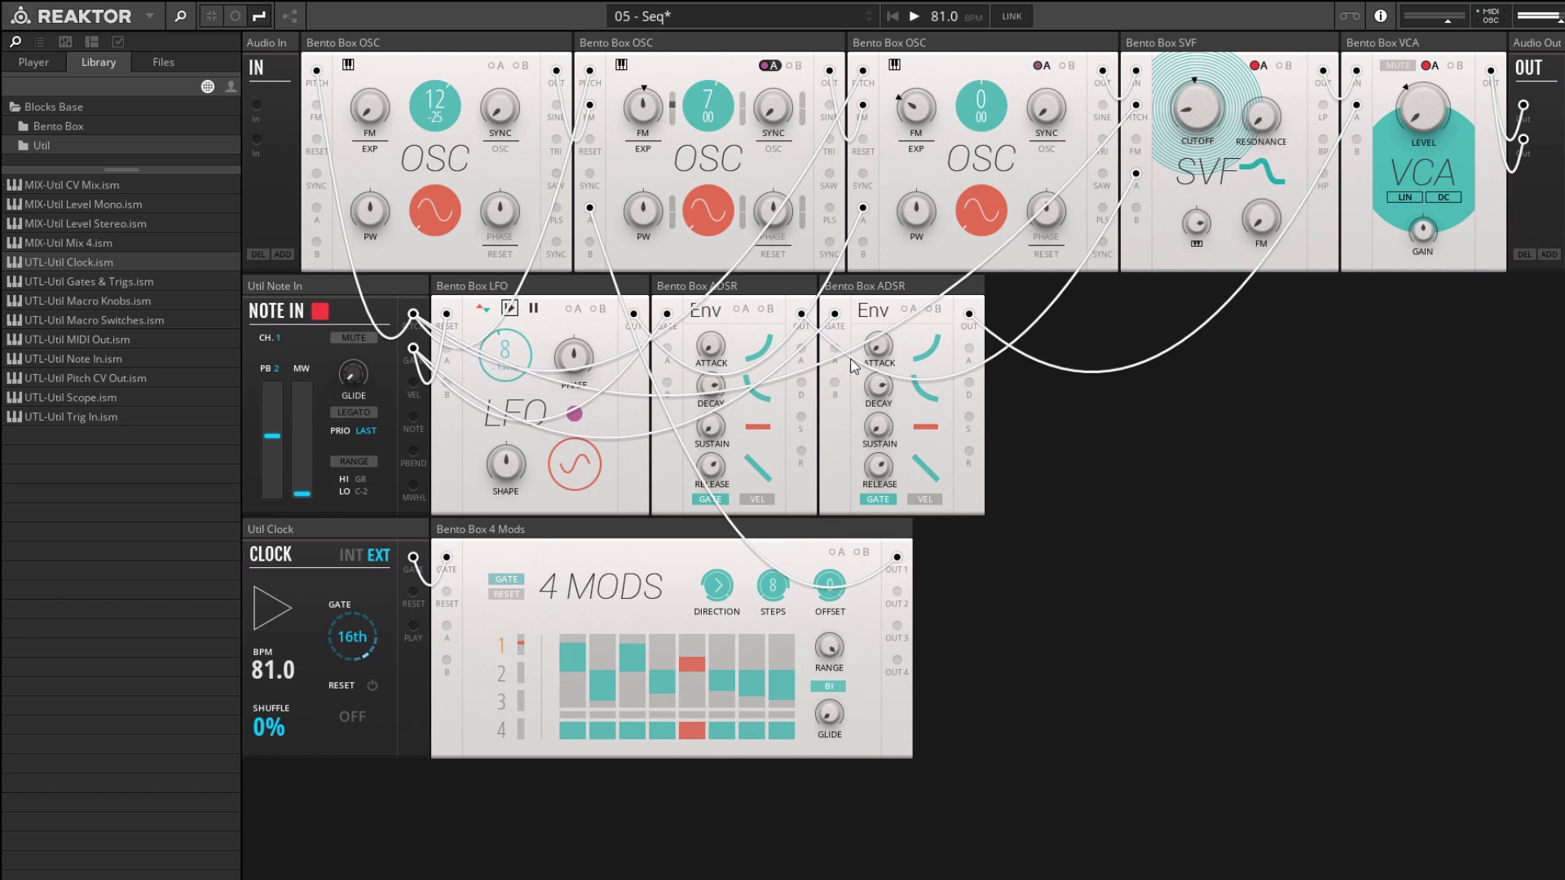
left_click_drag(352, 634, 351, 569)
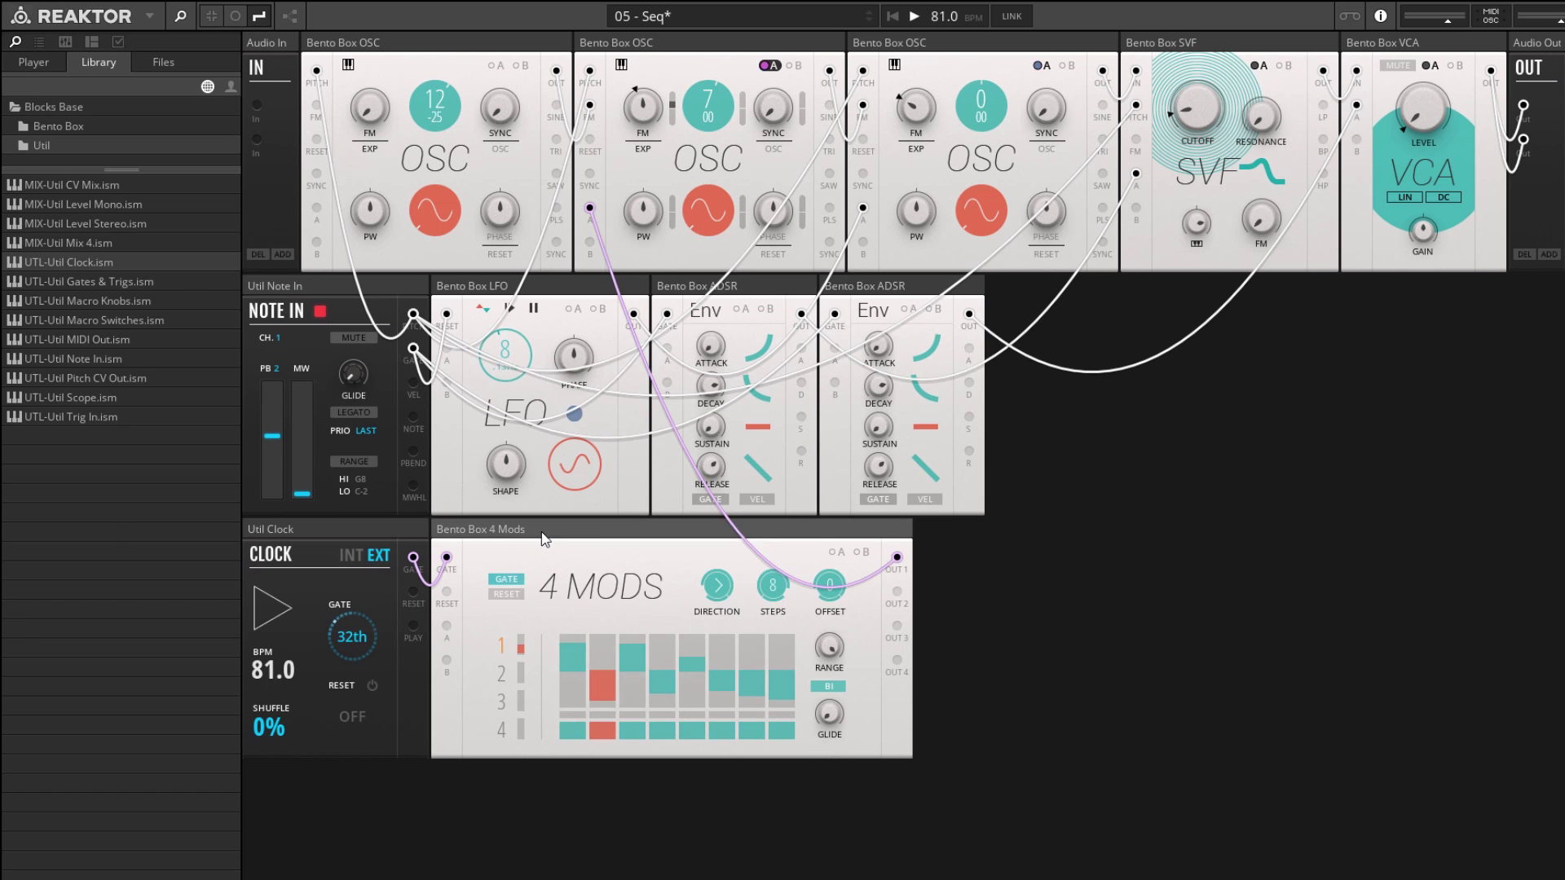
mouse_move(544, 537)
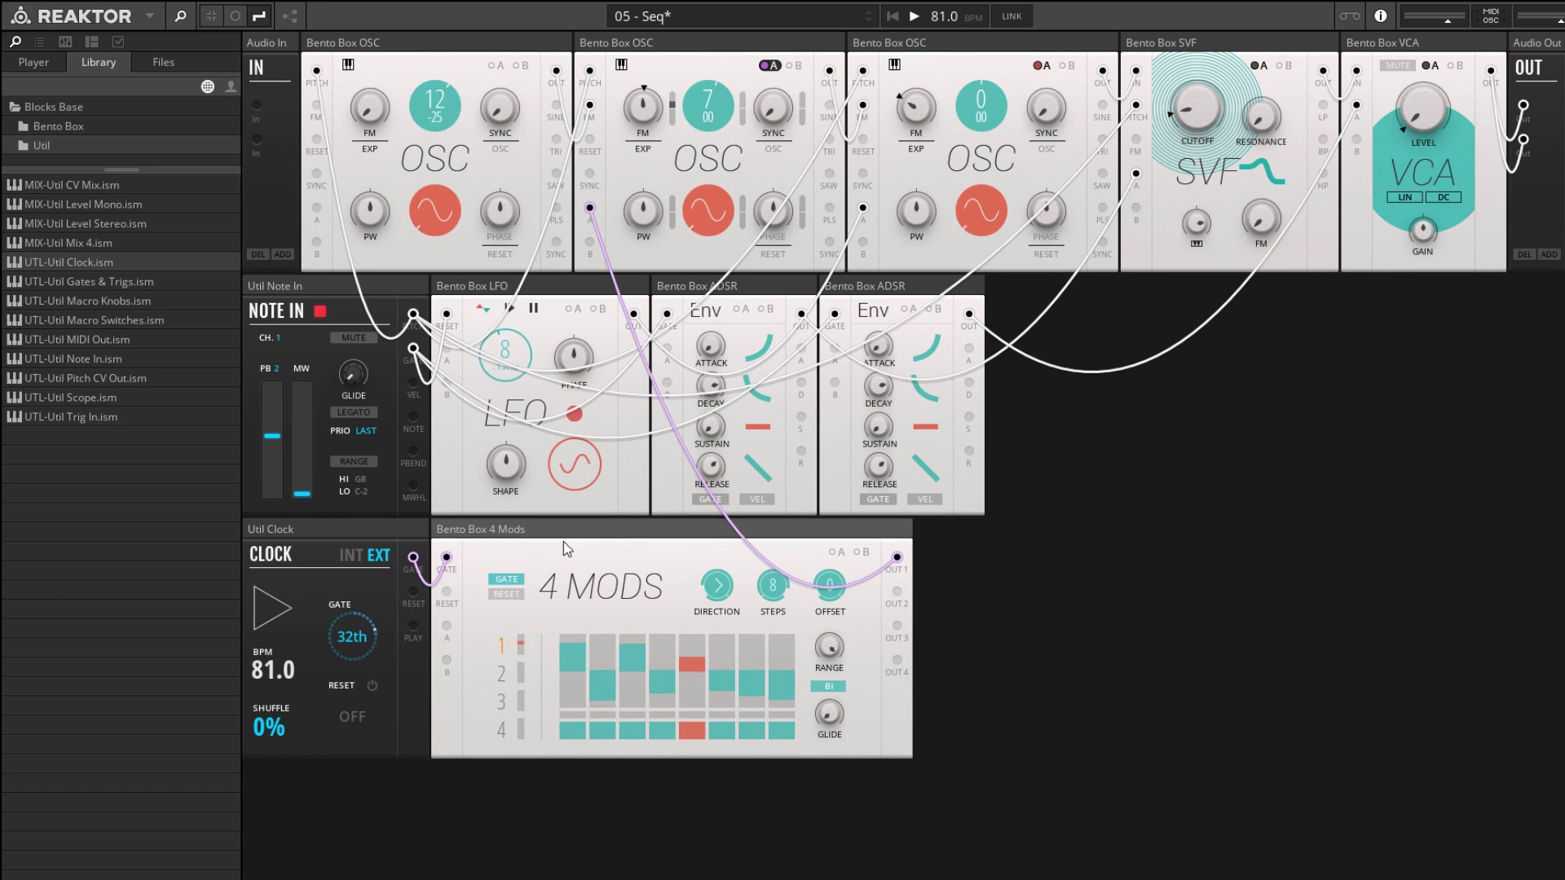
Delete the 4 Mods sequencer and add a Bento Box 8 Steps sequencer below the LFO
key("Delete")
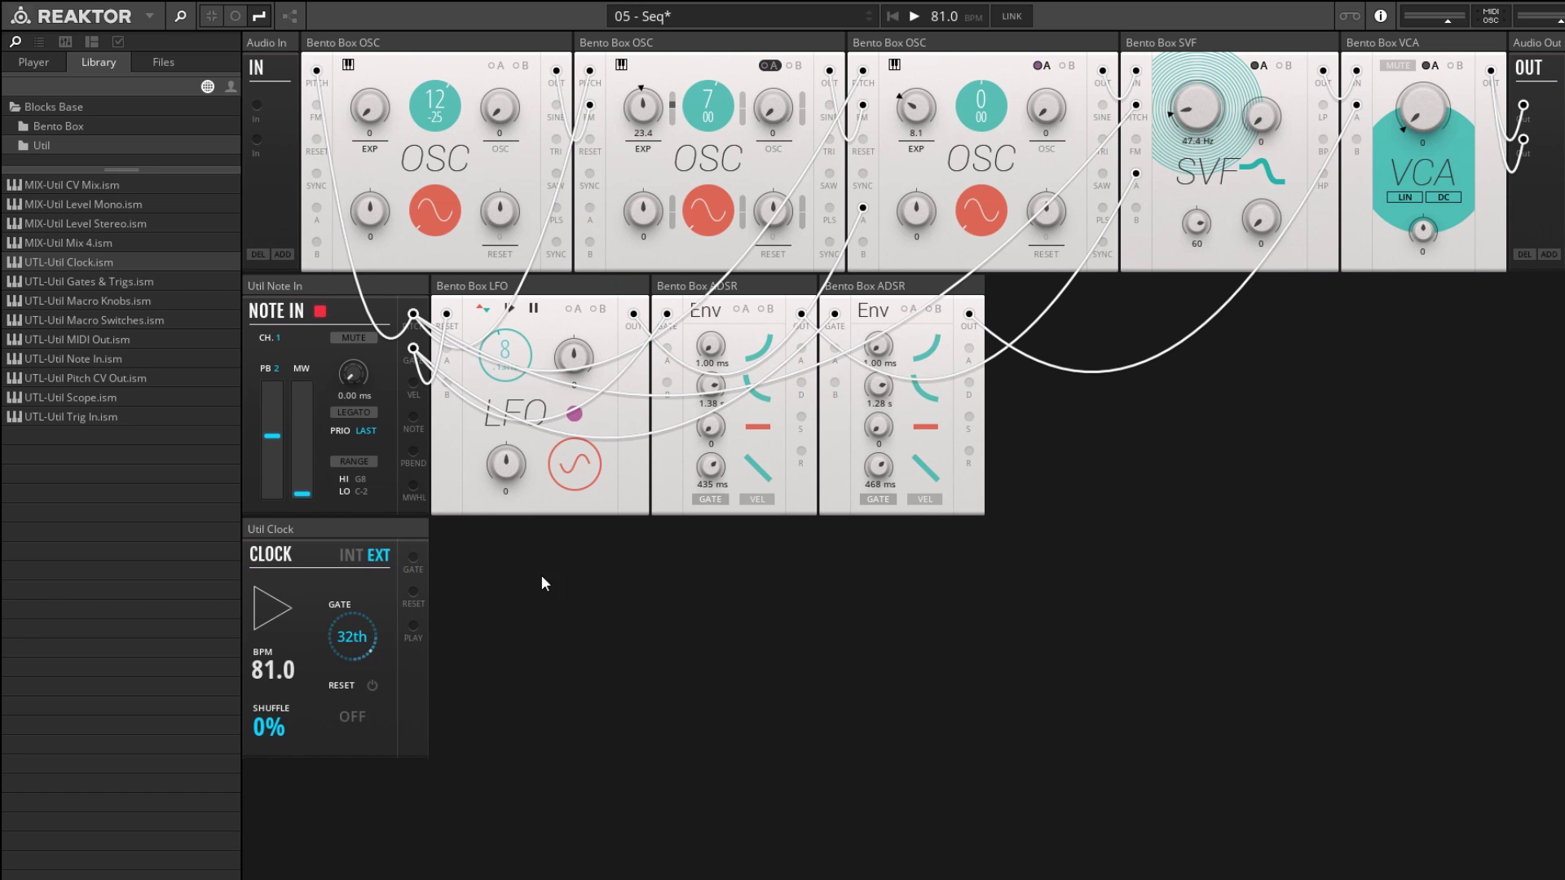
left_click(71, 125)
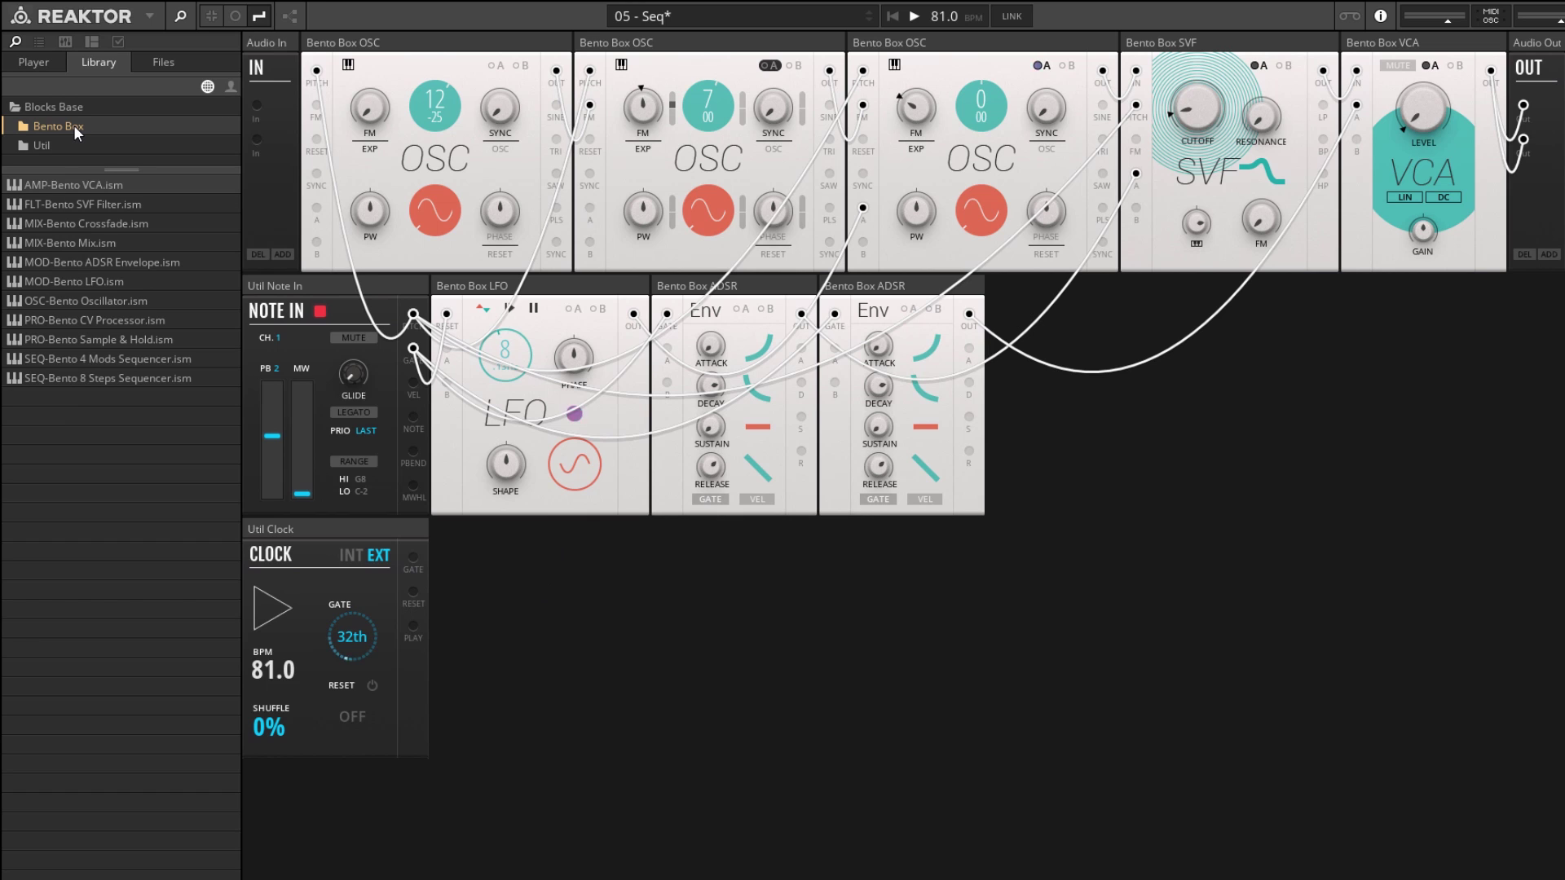
left_click(77, 380)
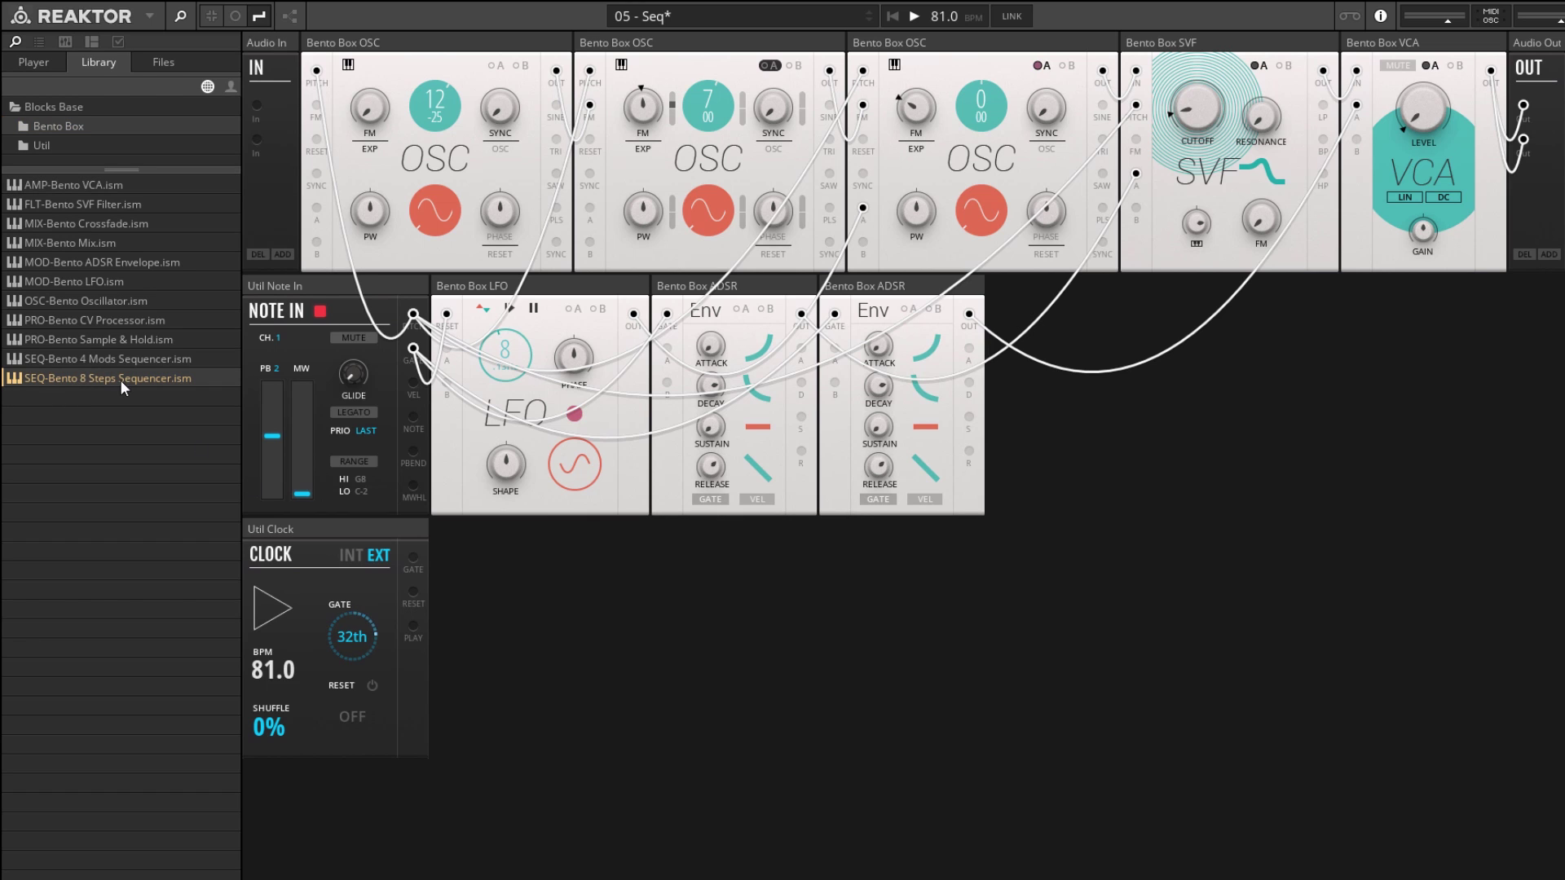
left_click_drag(105, 380, 532, 619)
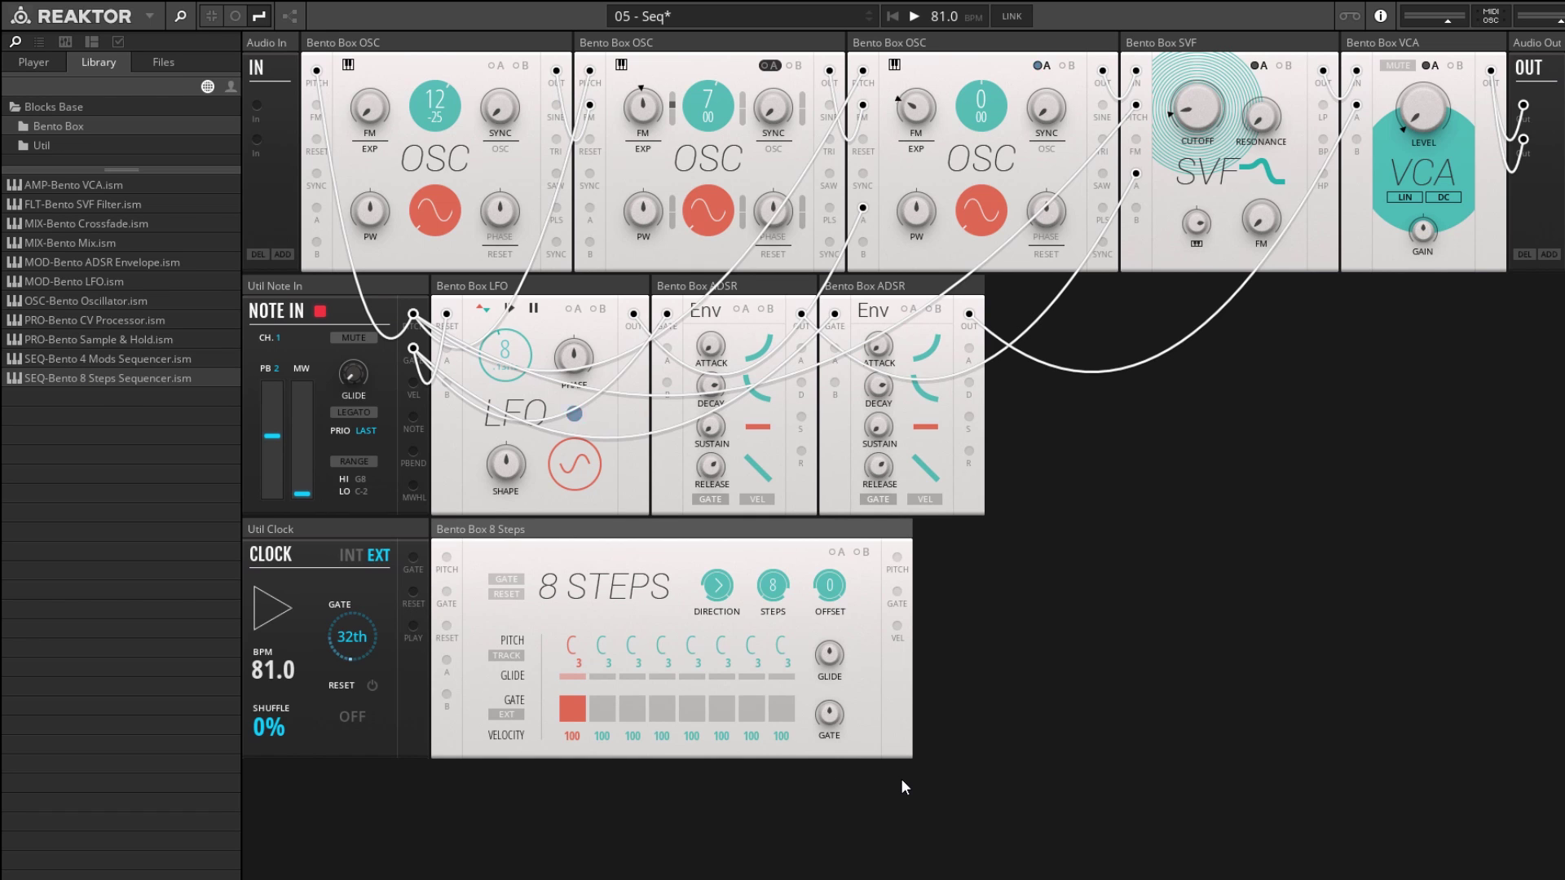
left_click(308, 529)
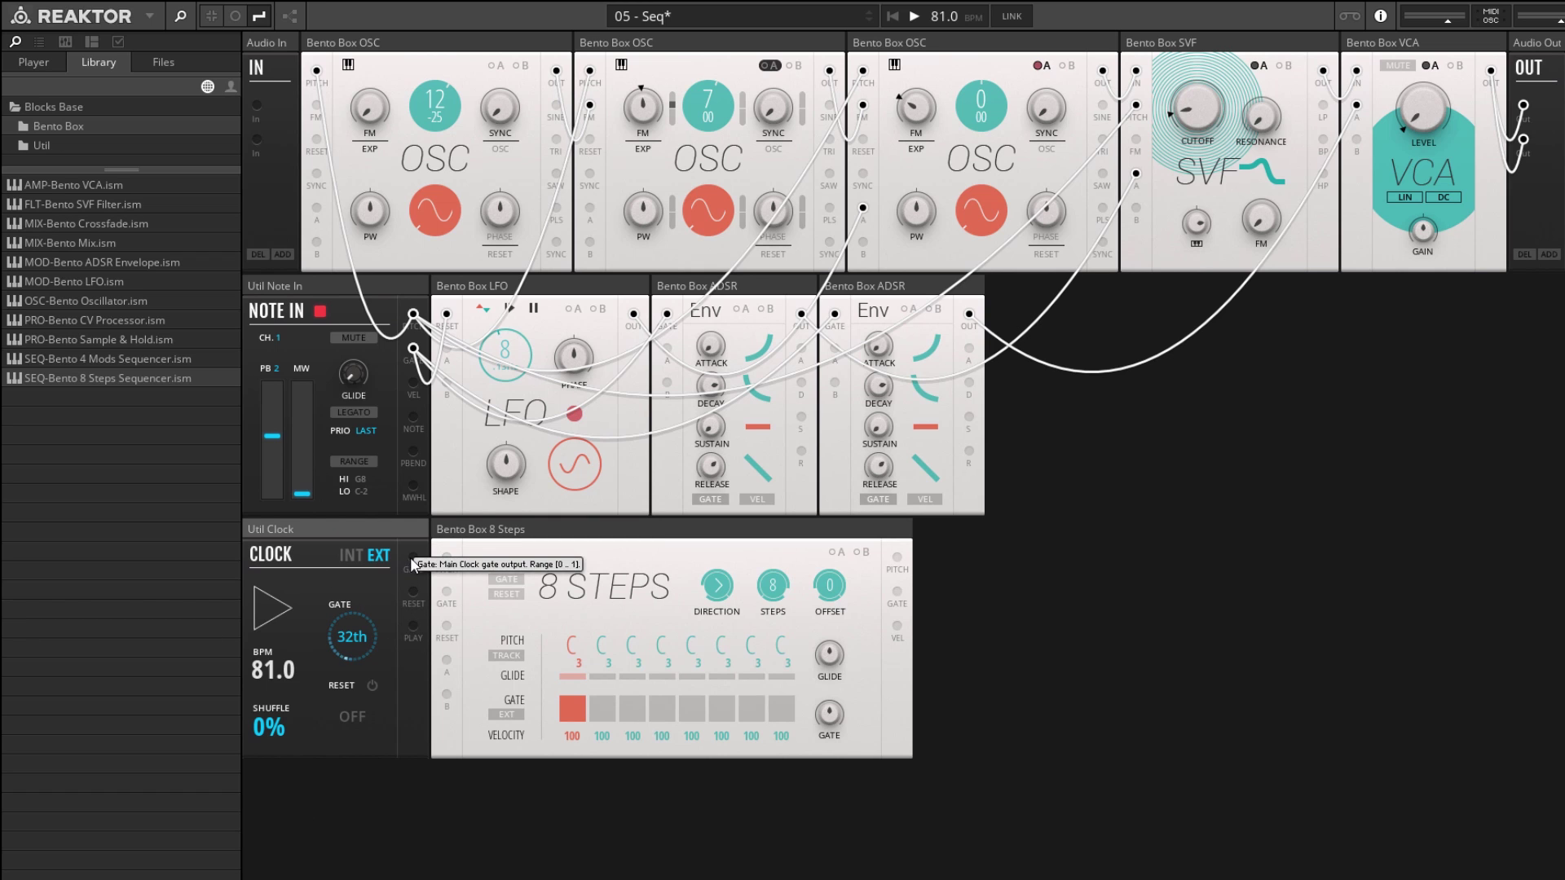
Cable Clock GATE to 8 Steps GATE, its PITCH to OSC 1 and SVF, and GATE to both ADSRs
left_click_drag(412, 558, 447, 594)
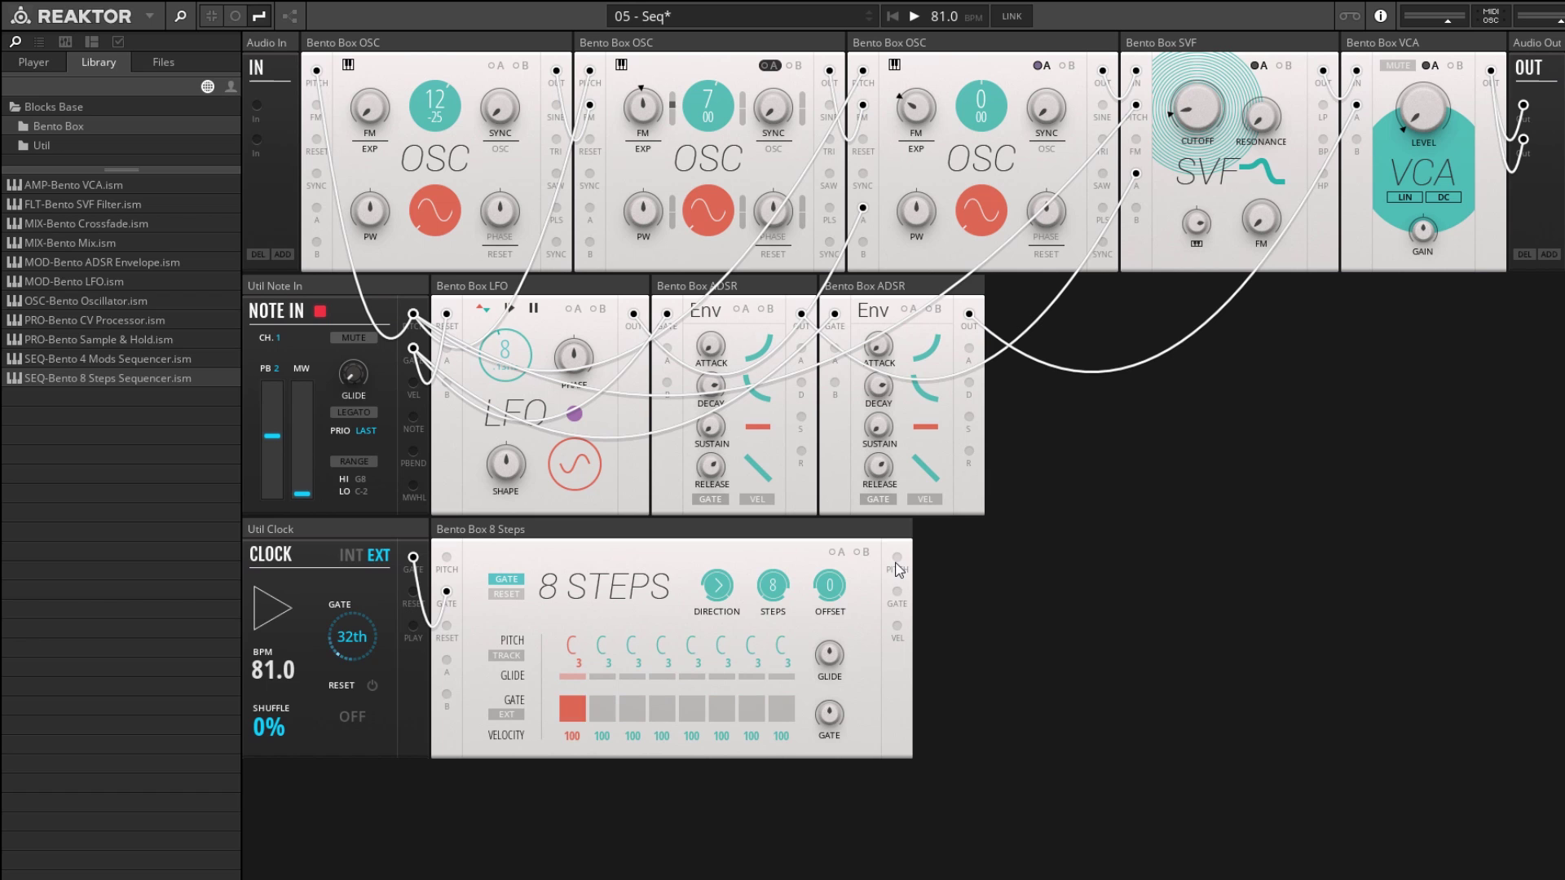
left_click_drag(898, 568, 866, 75)
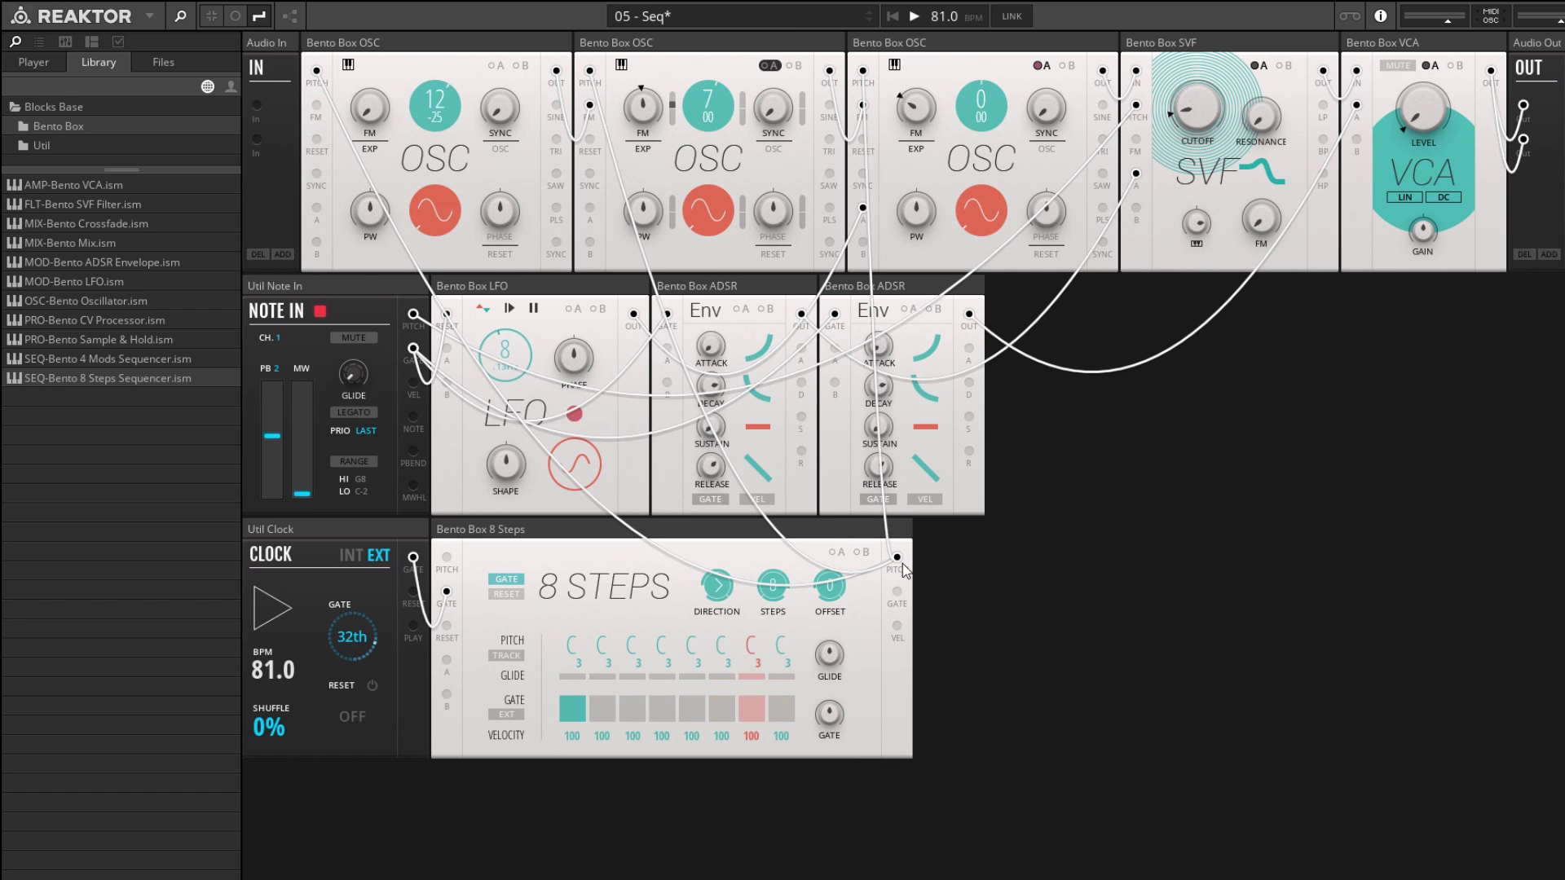
left_click_drag(902, 566, 1141, 119)
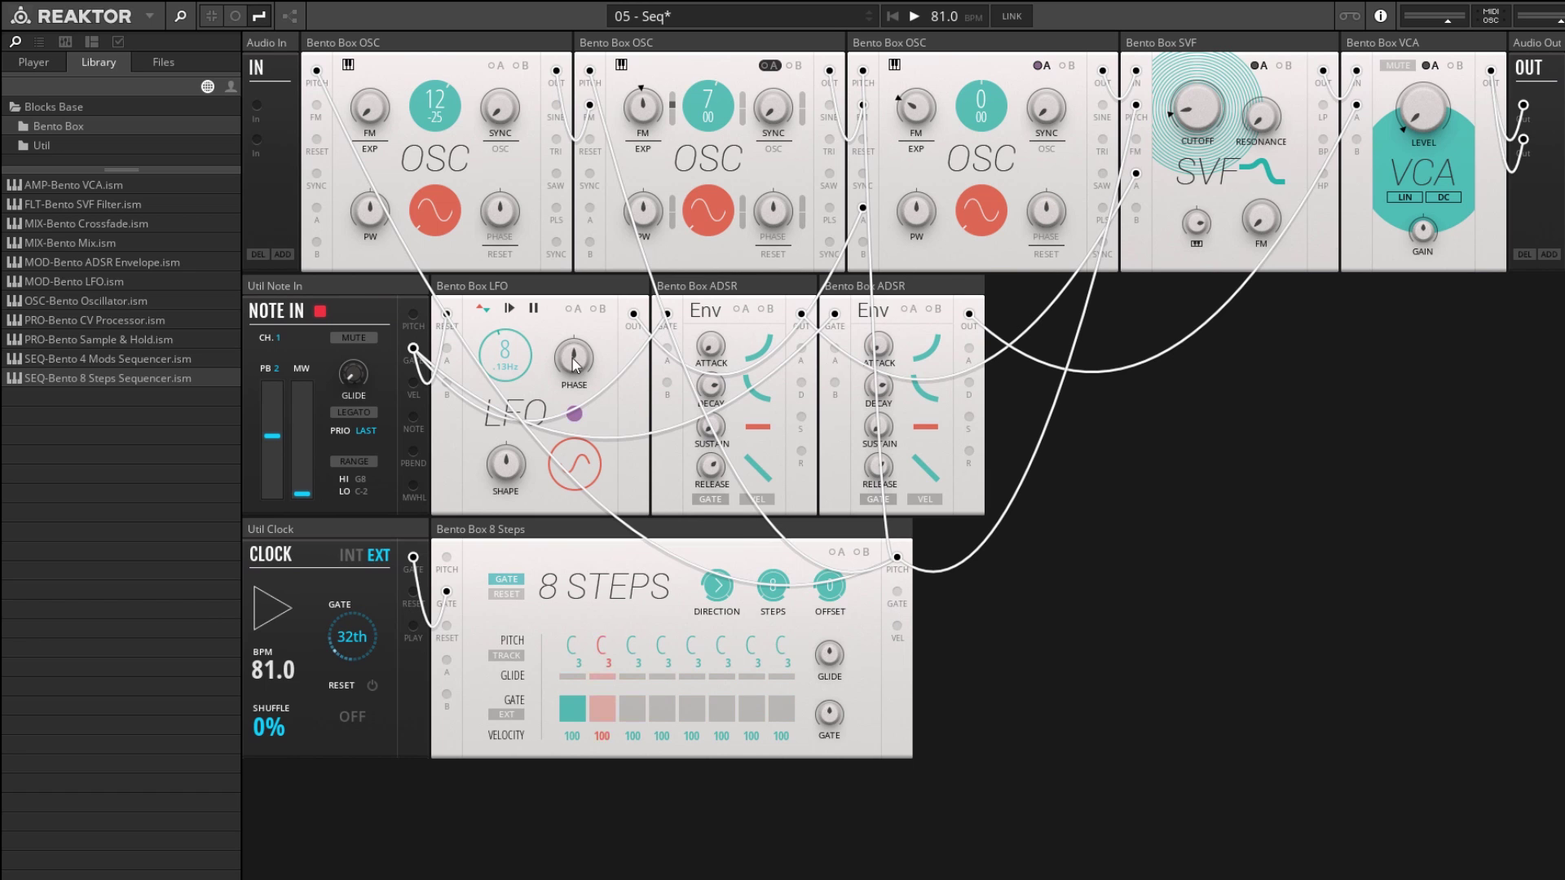
left_click_drag(896, 591, 413, 349)
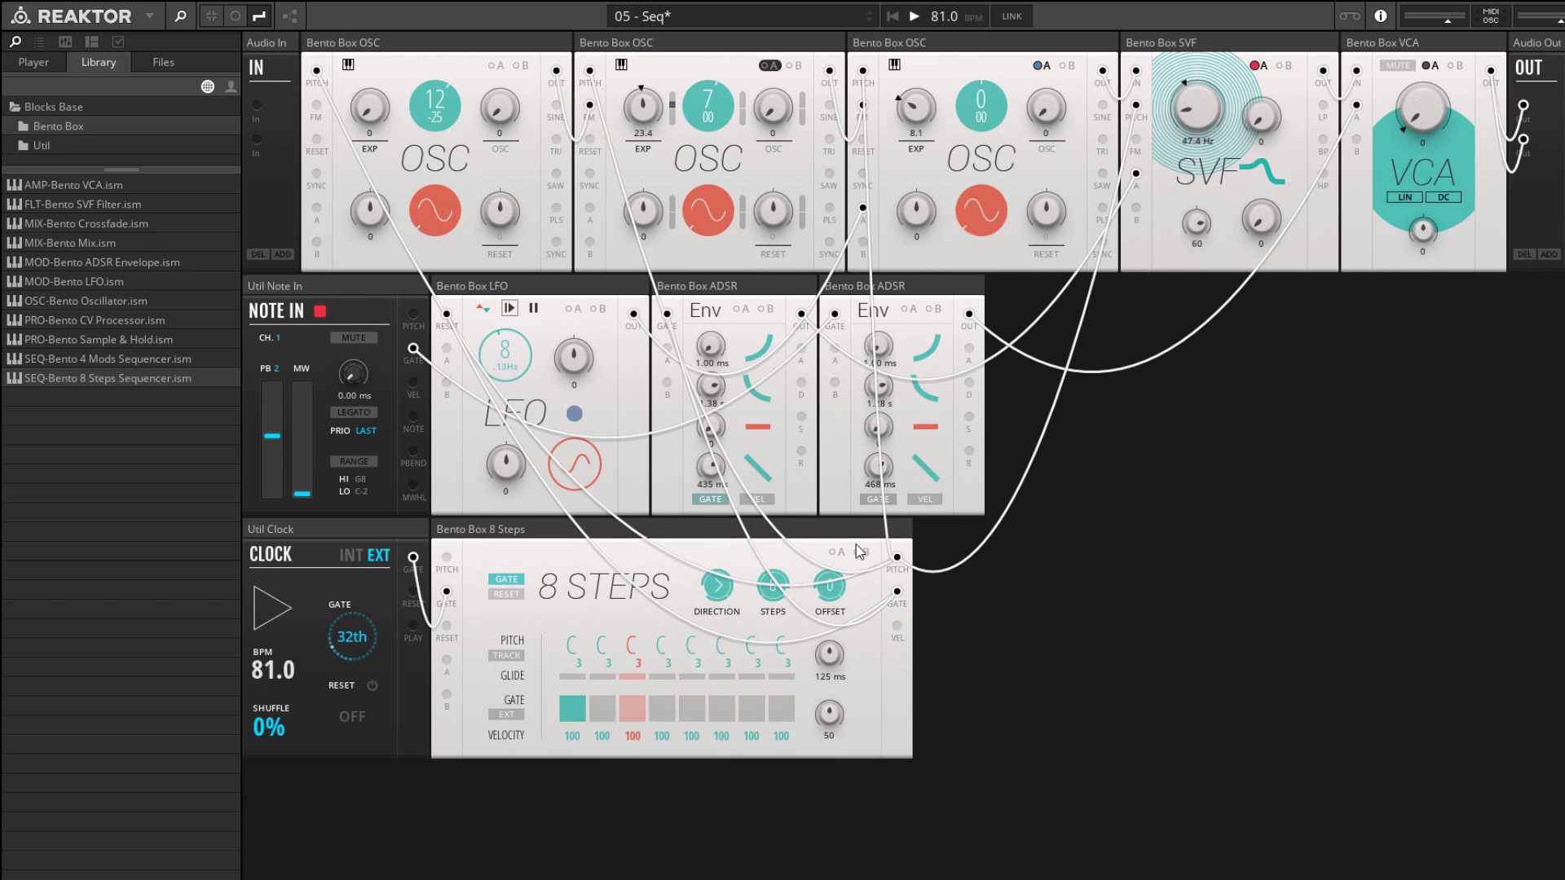
left_click_drag(896, 591, 837, 317)
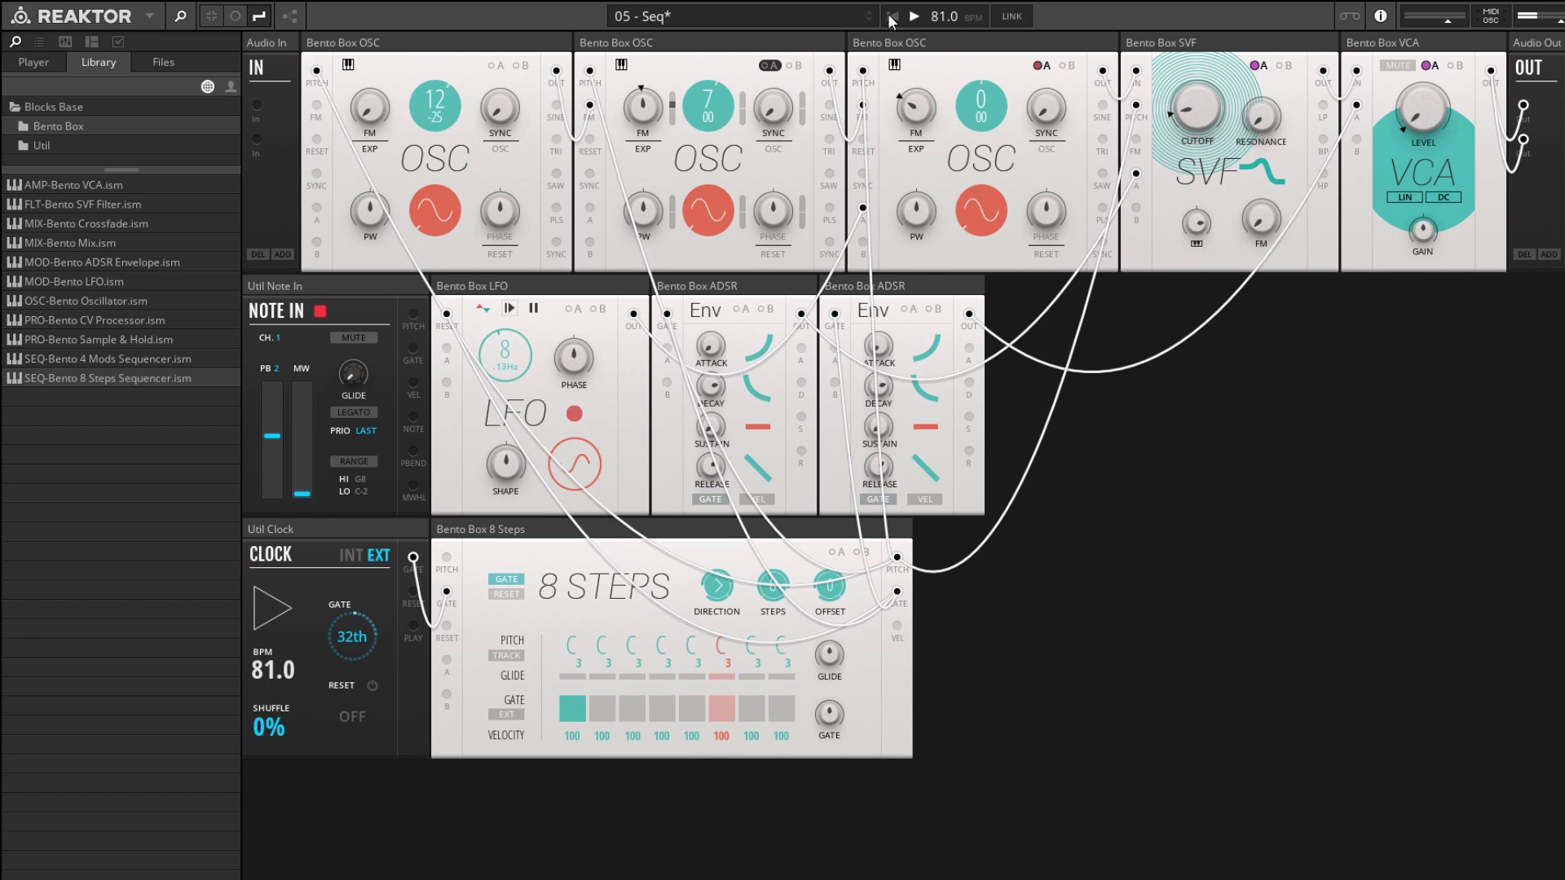
Slow the Clock's gate rate to 8th notes and audition the sequence
left_click(914, 17)
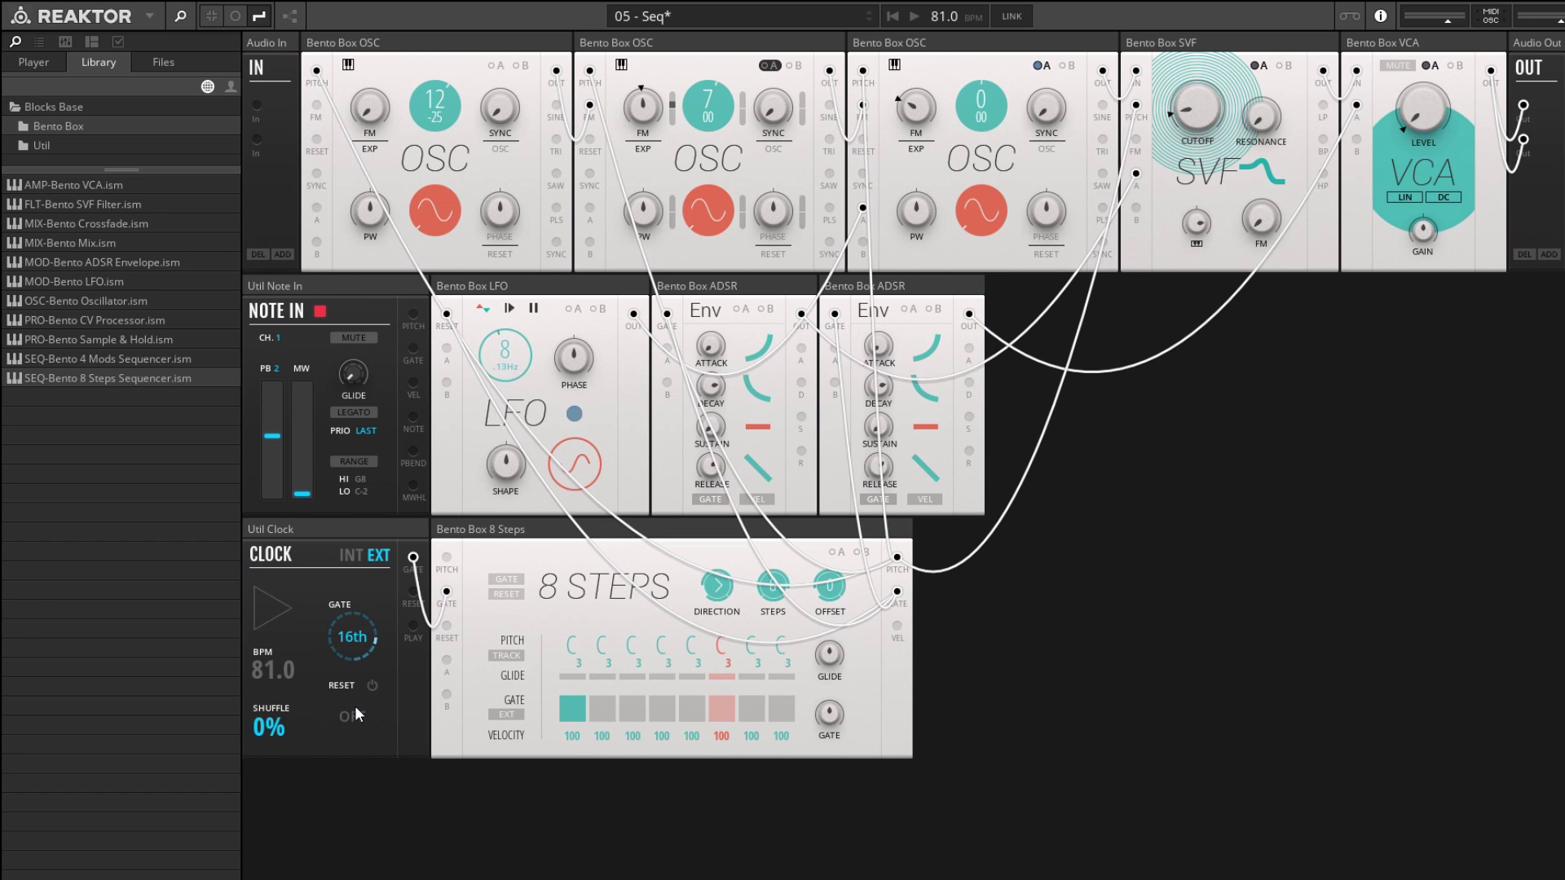
left_click_drag(355, 706, 352, 736)
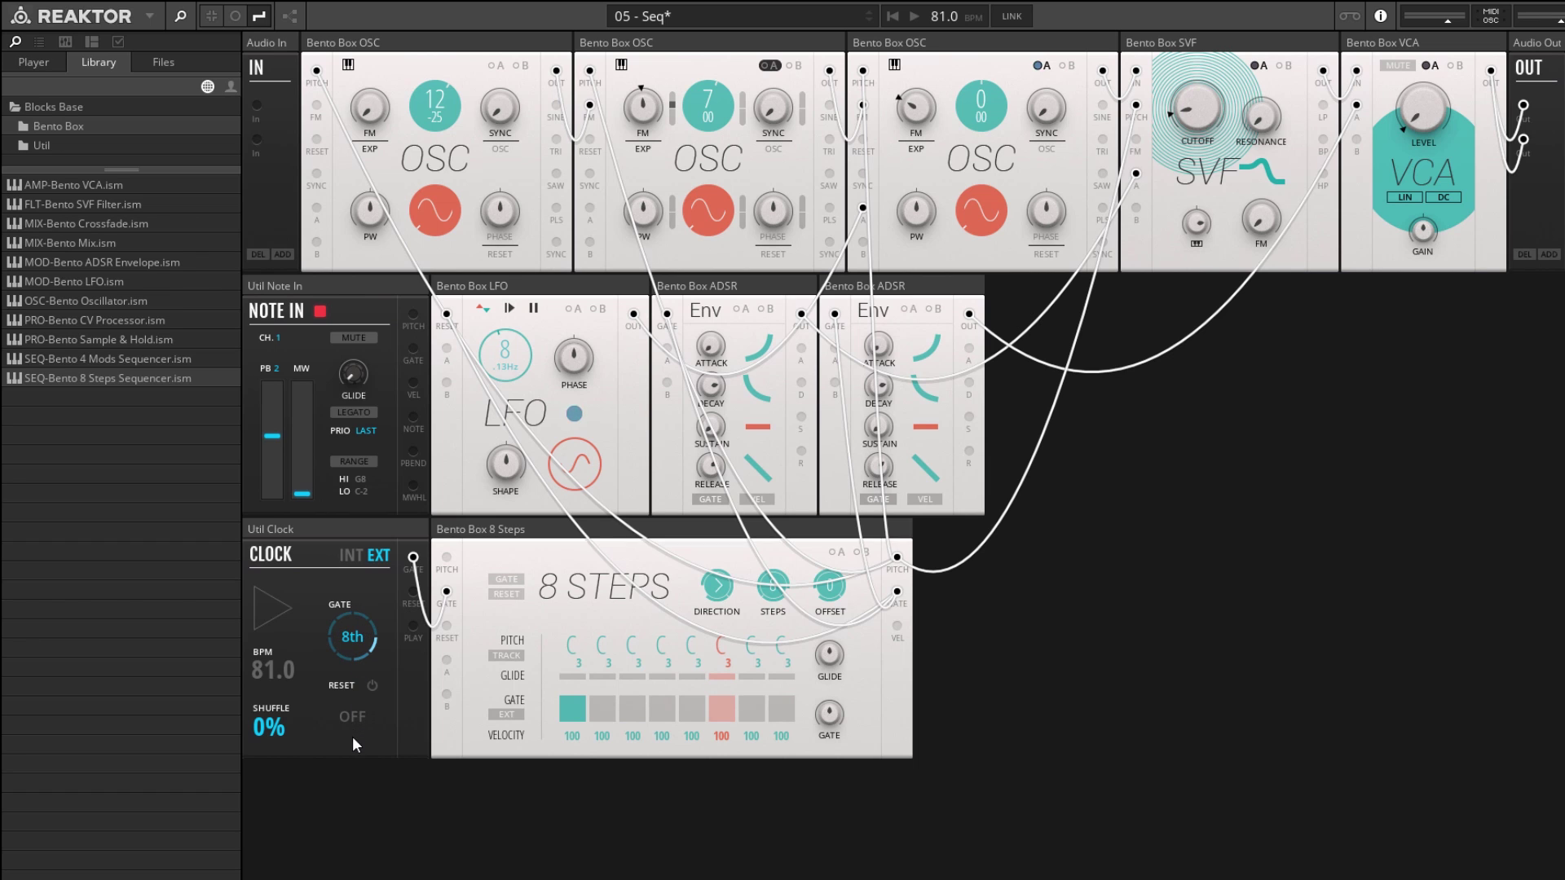
left_click(914, 17)
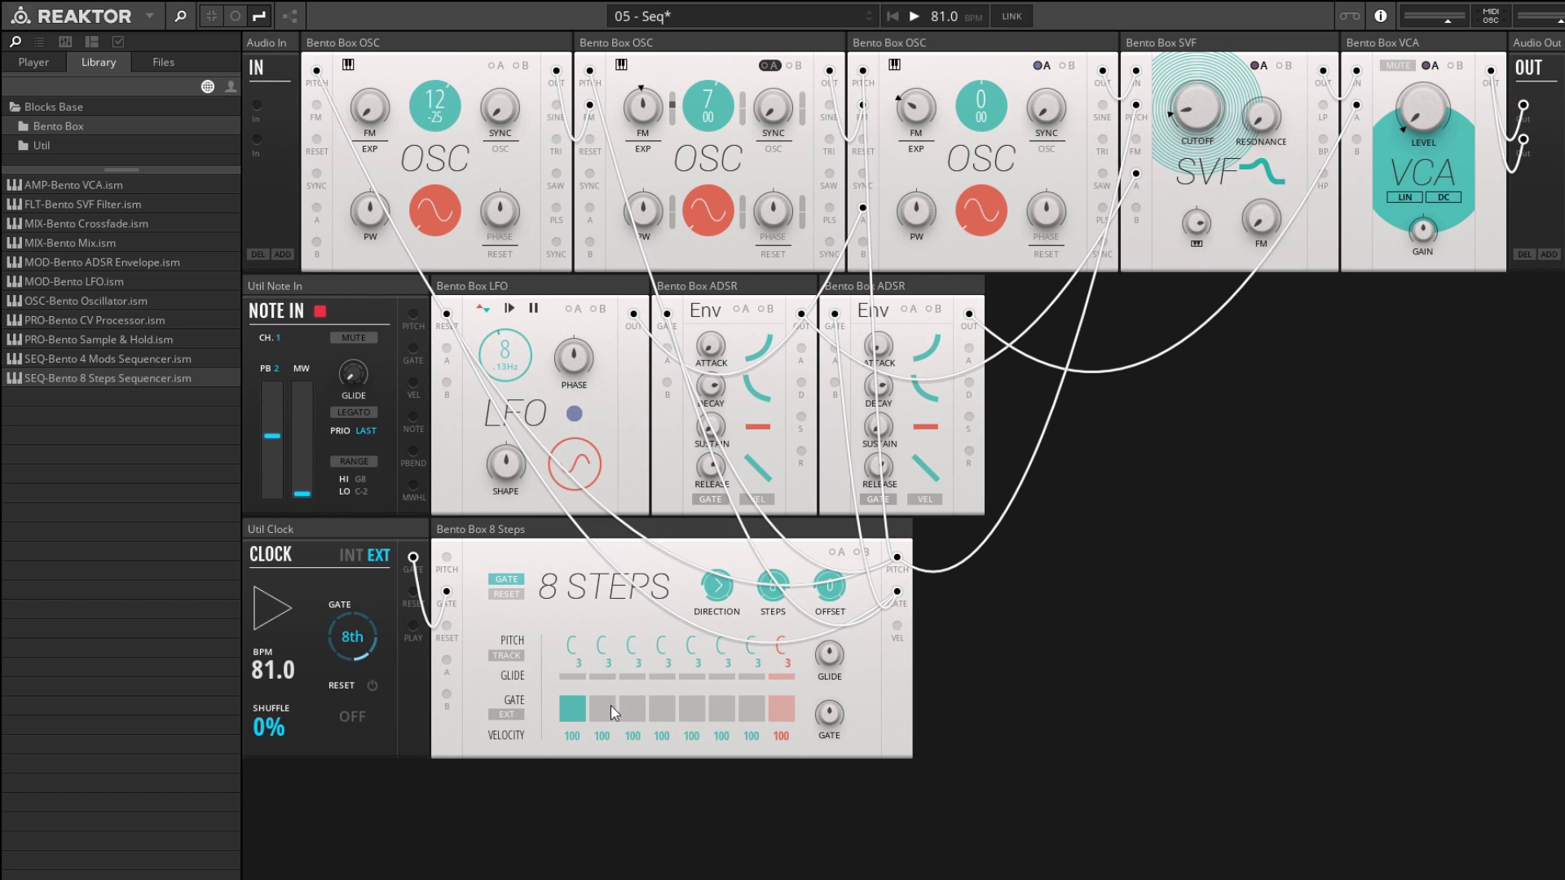
left_click(915, 16)
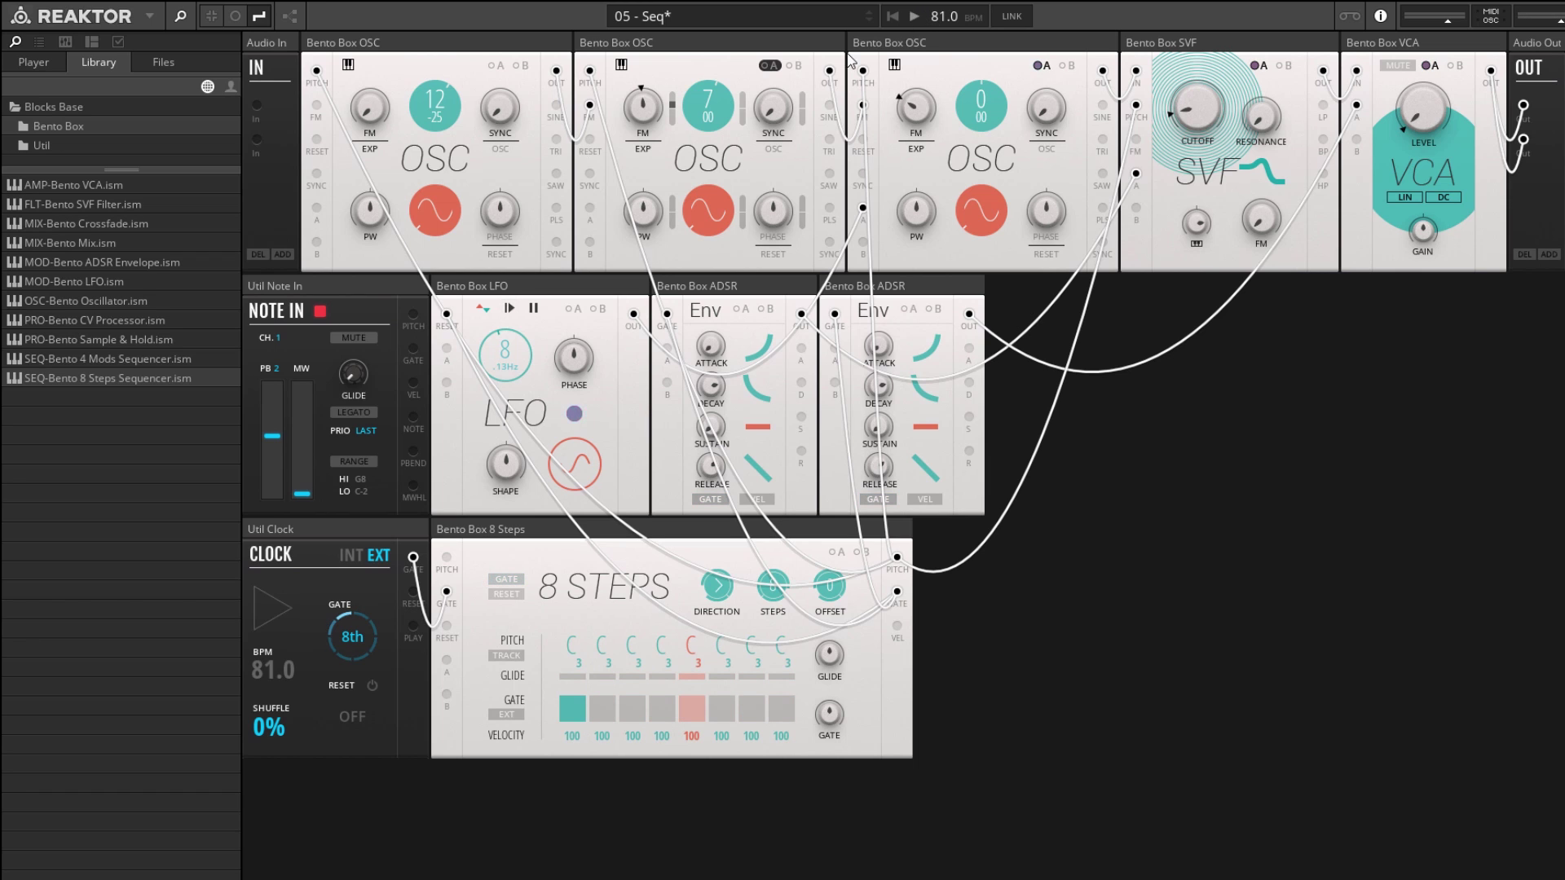
Set step 1 to C4, gated steps 4 and 5 to A3 and G4, then play
left_click_drag(572, 656, 576, 595)
left_click(697, 716)
left_click_drag(698, 654, 712, 584)
left_click(660, 706)
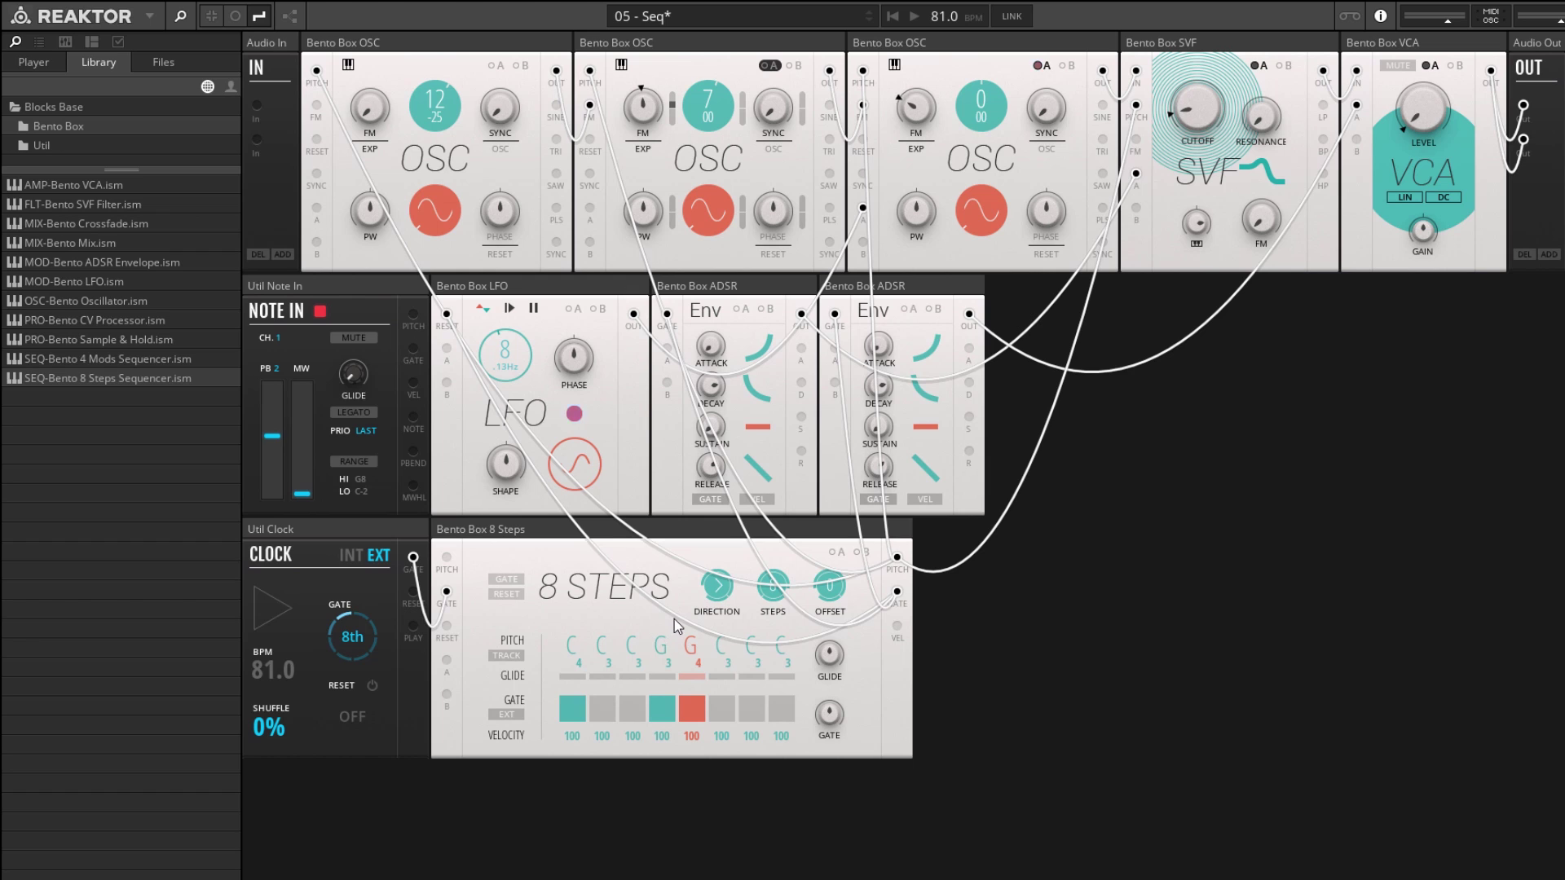
left_click_drag(673, 619, 677, 612)
left_click(914, 17)
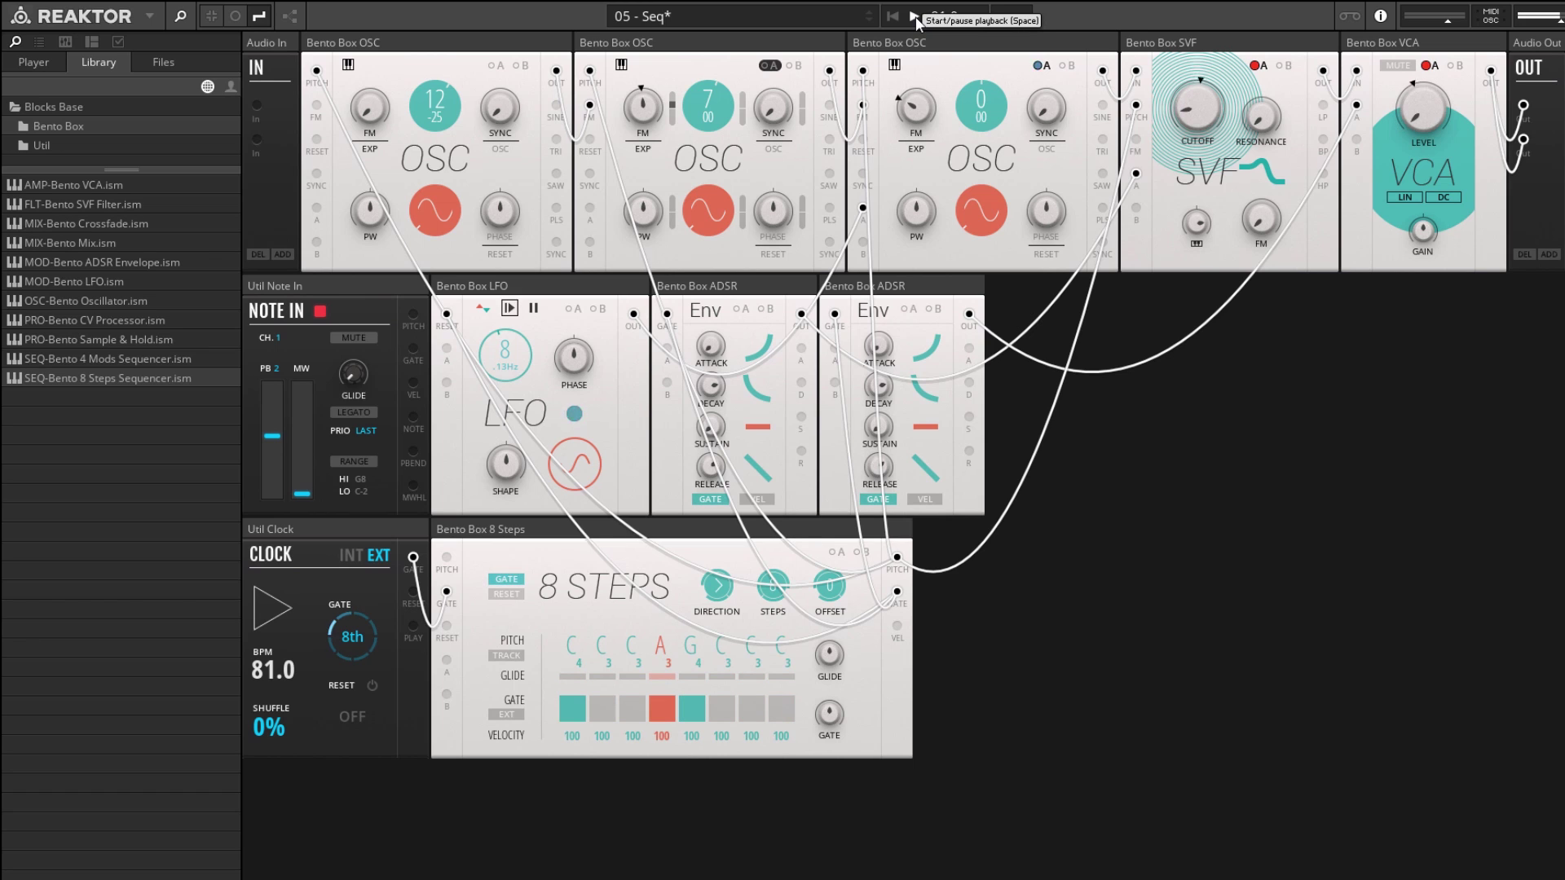
Stop playback and select the 8 Steps block to view its cables
left_click(914, 17)
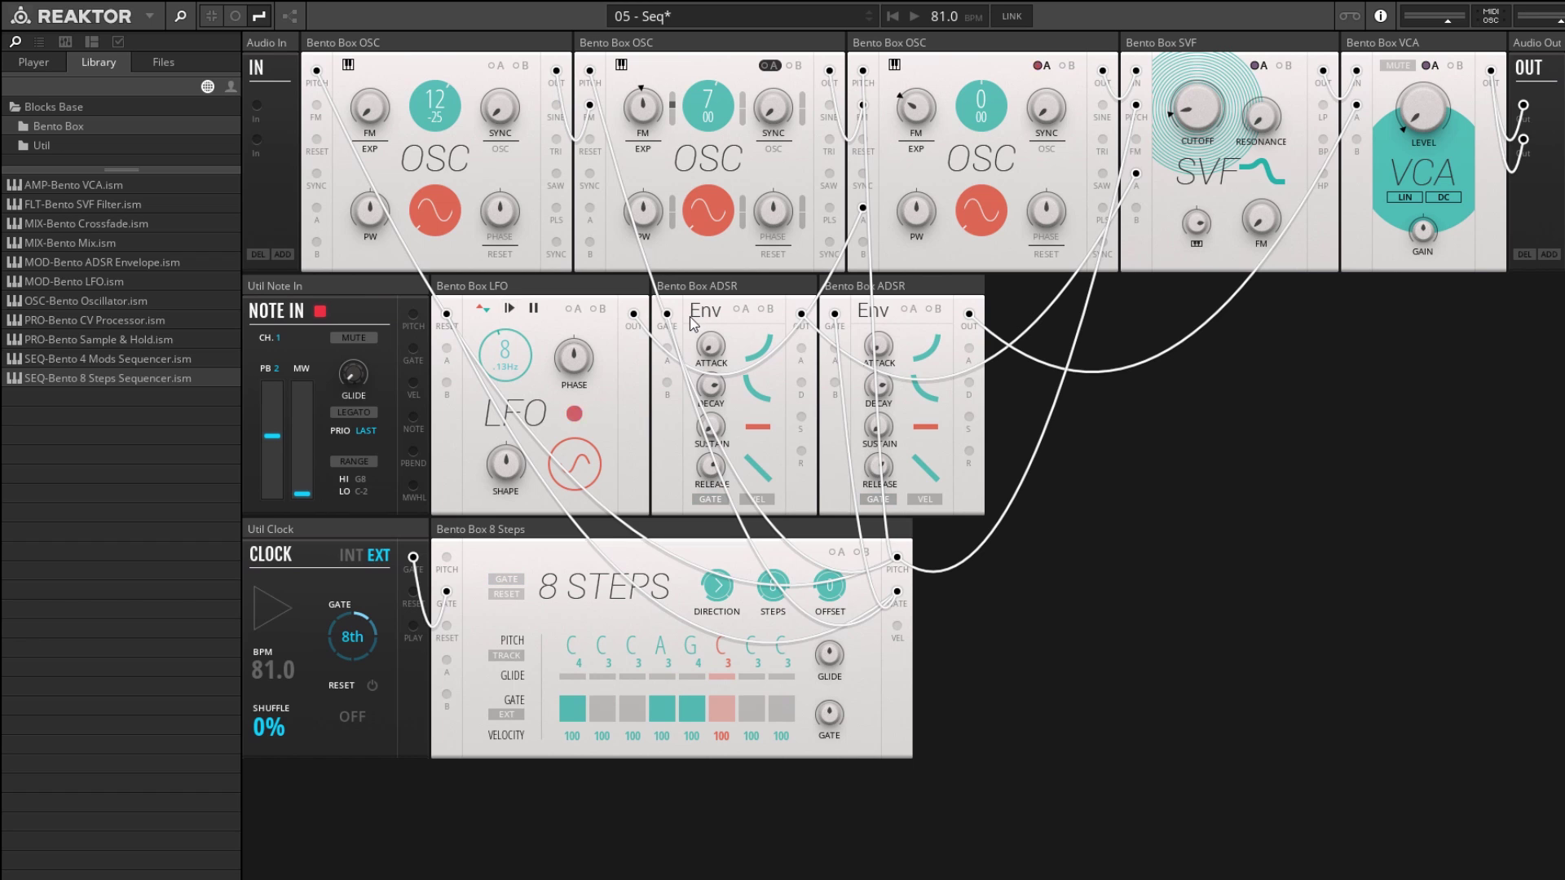
left_click(482, 538)
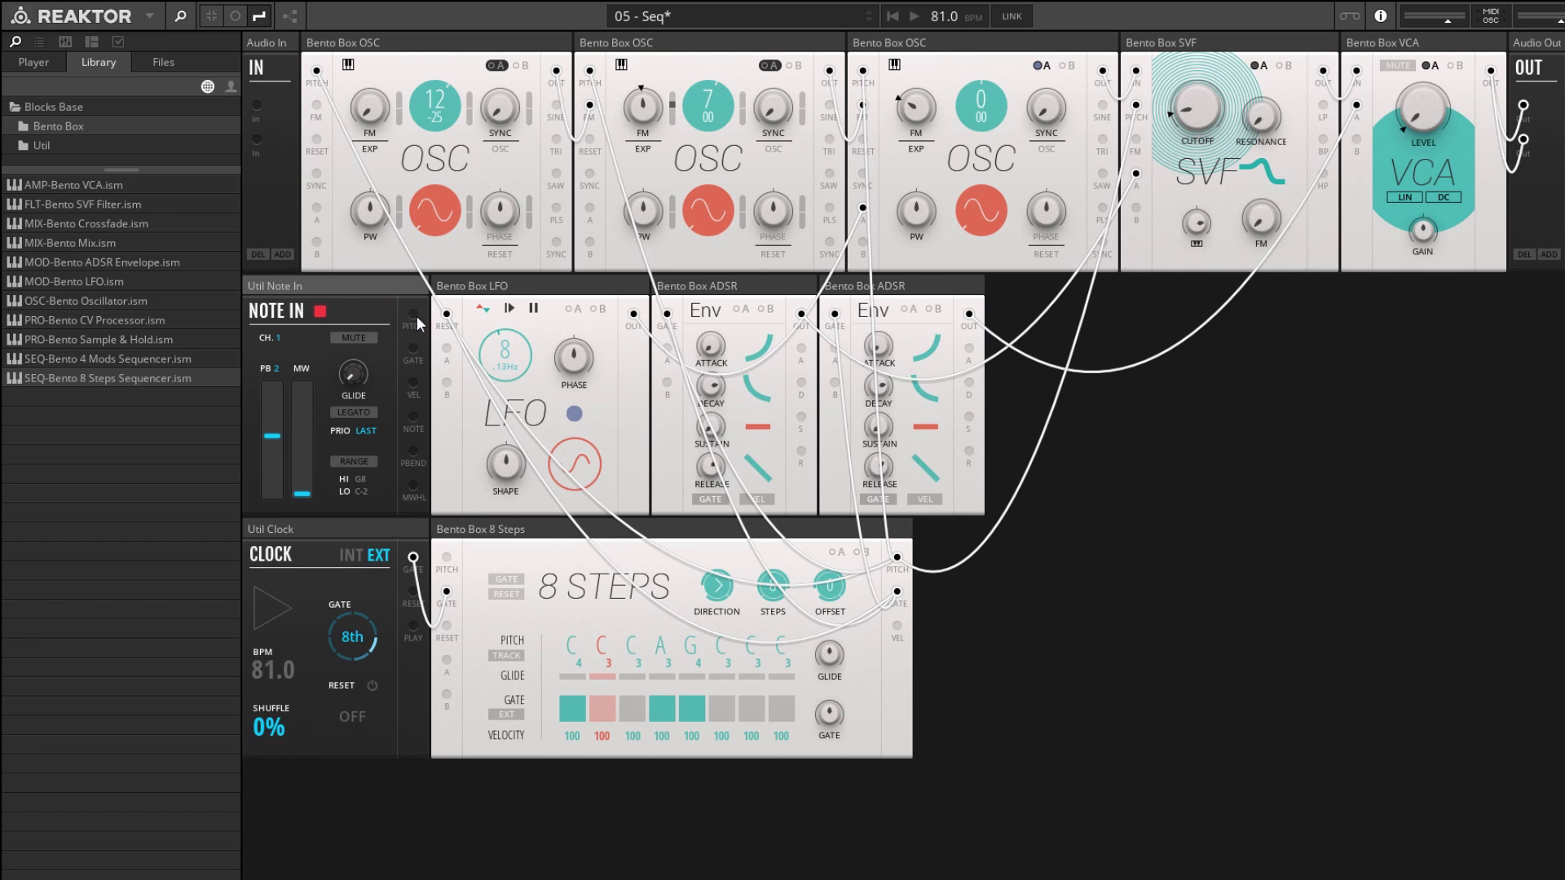
Patch Note In PITCH into the 8 Steps PITCH input, turn on TRACK, and audition the sequence
left_click_drag(417, 319, 451, 559)
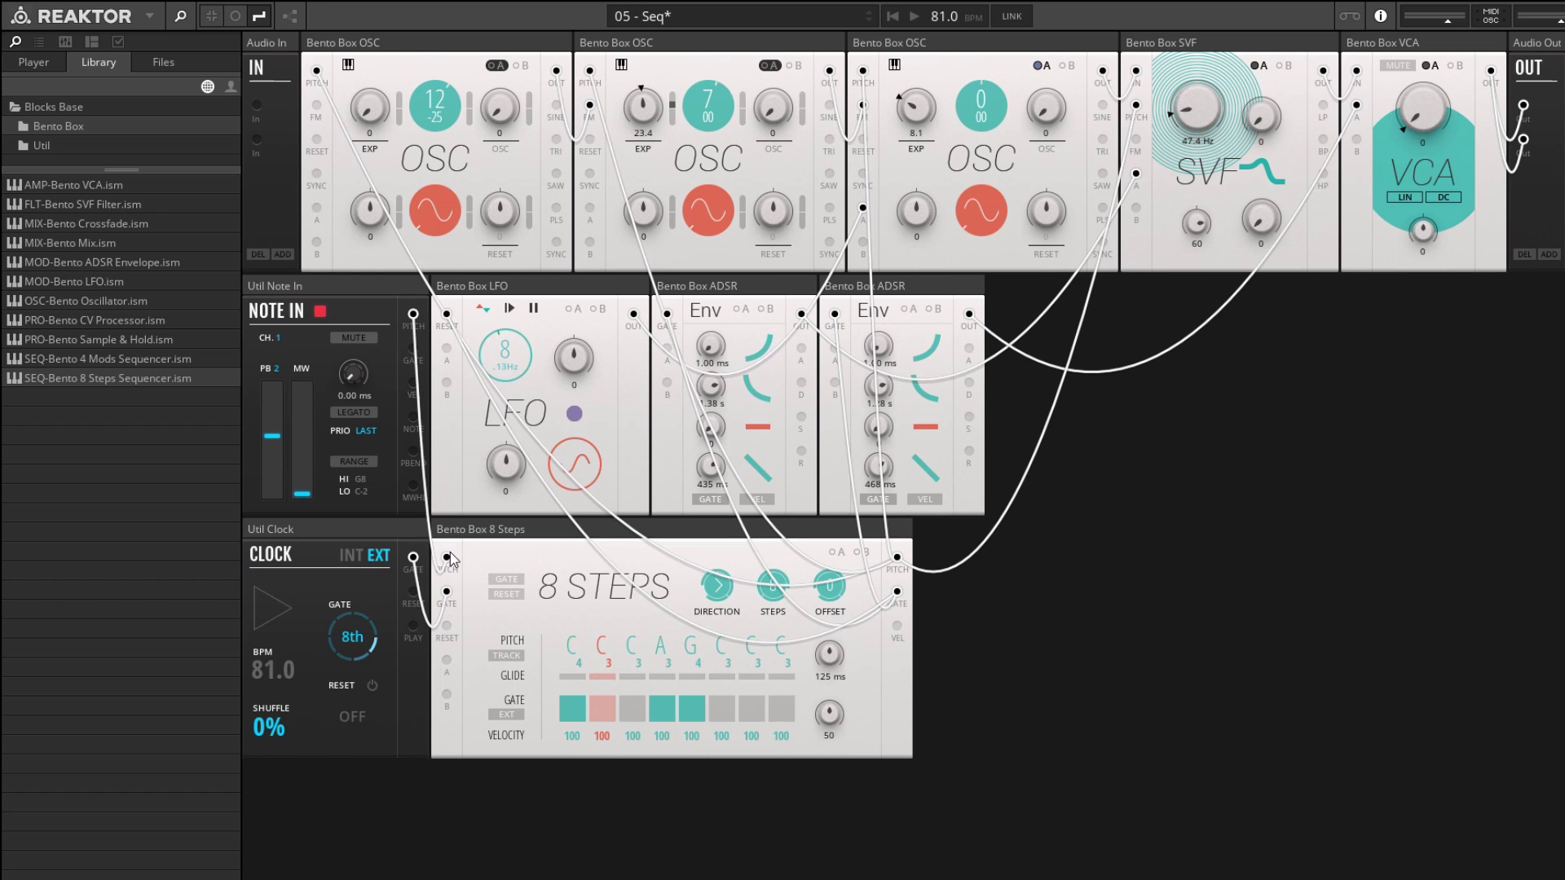
left_click(510, 656)
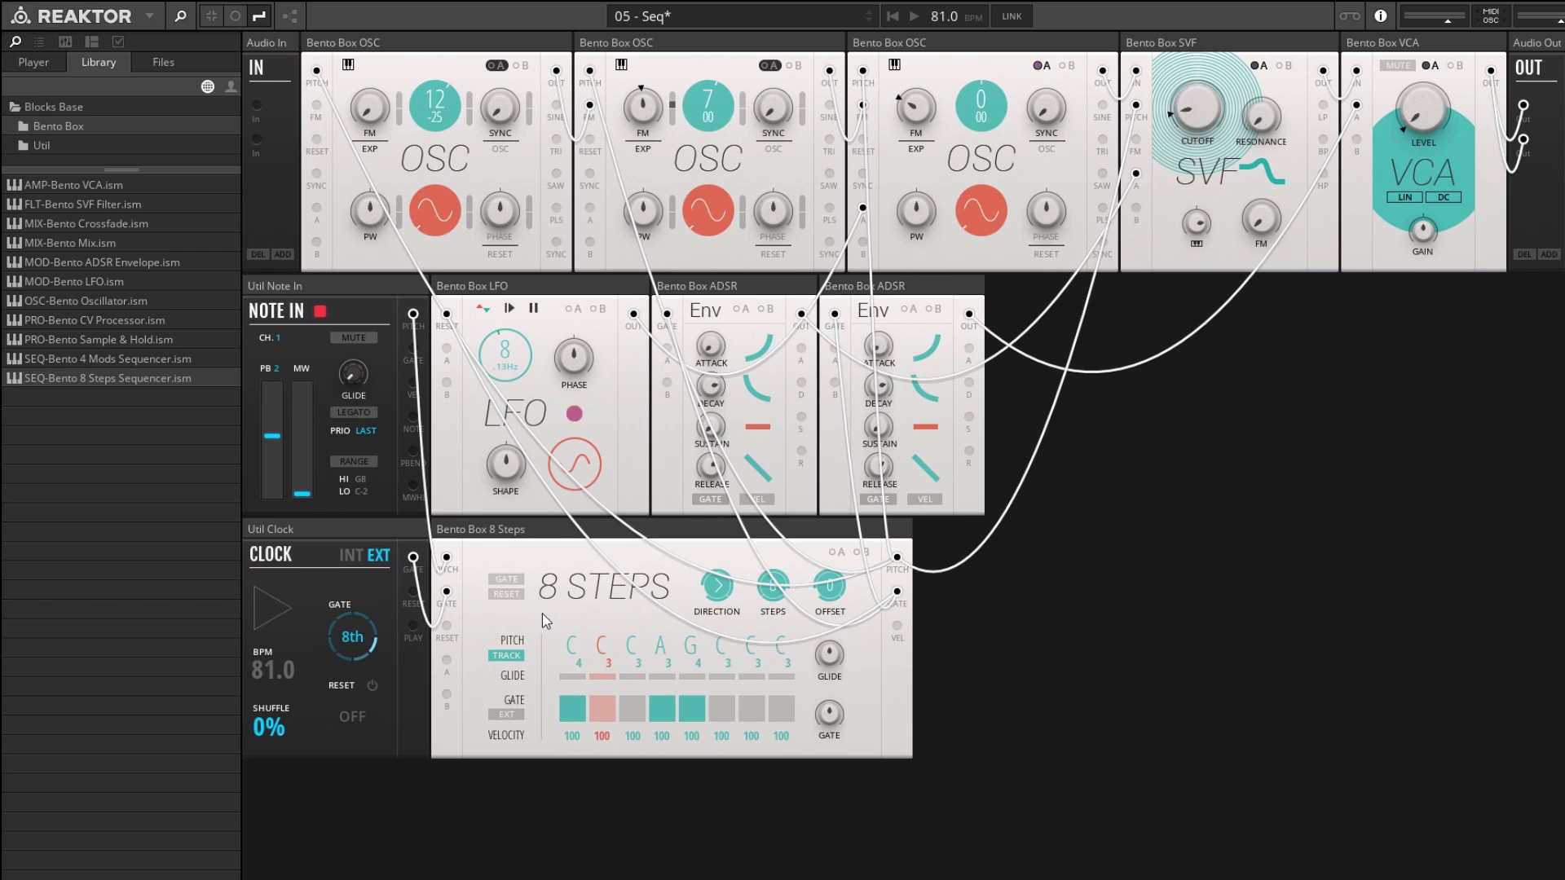
key("space")
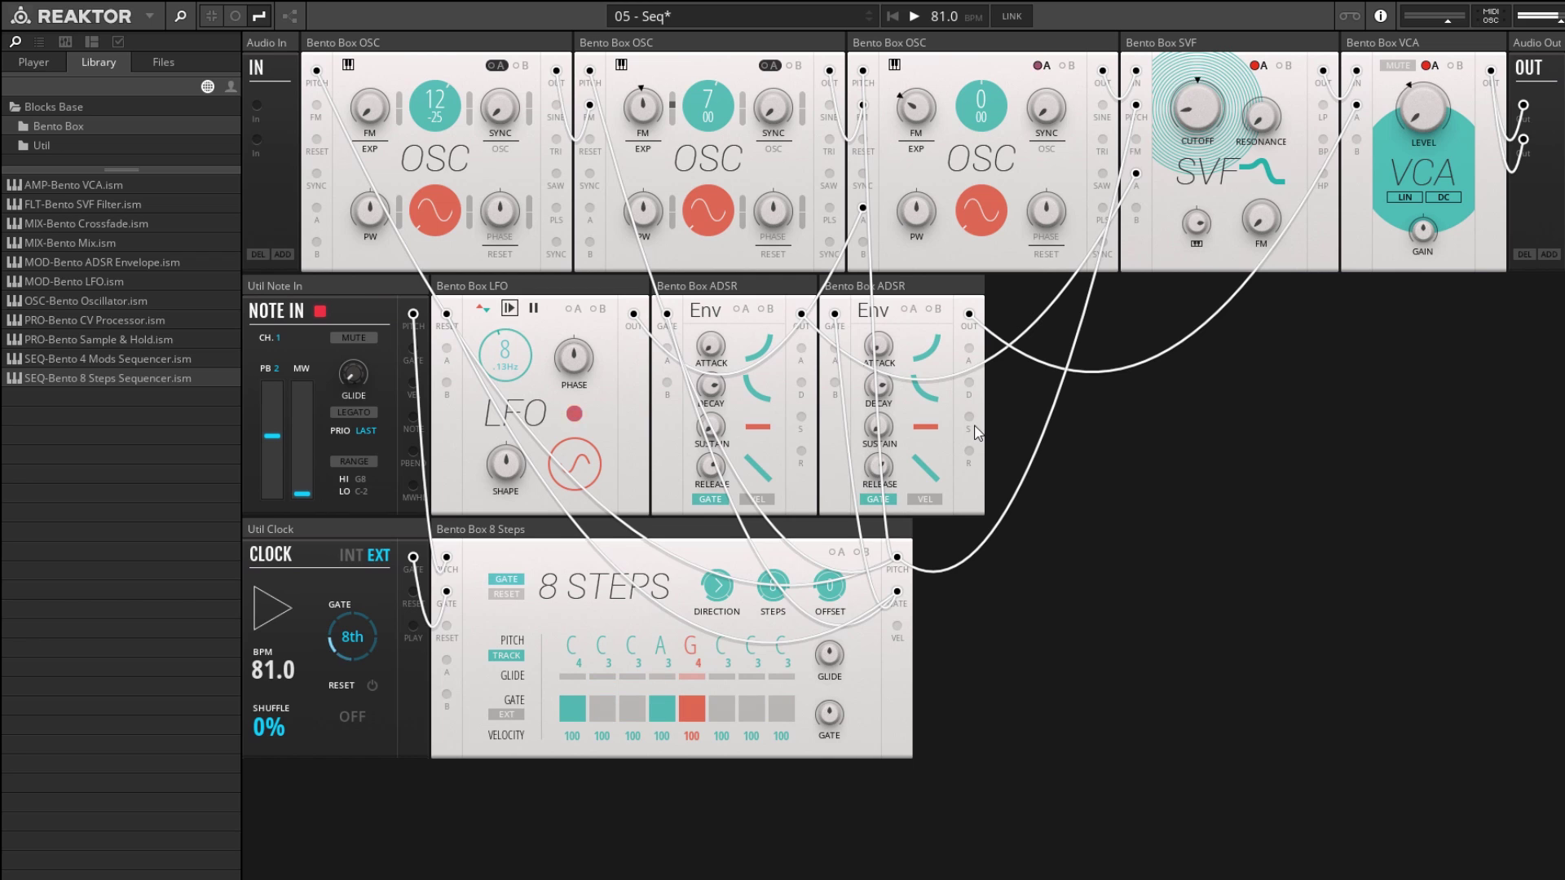
left_click(915, 17)
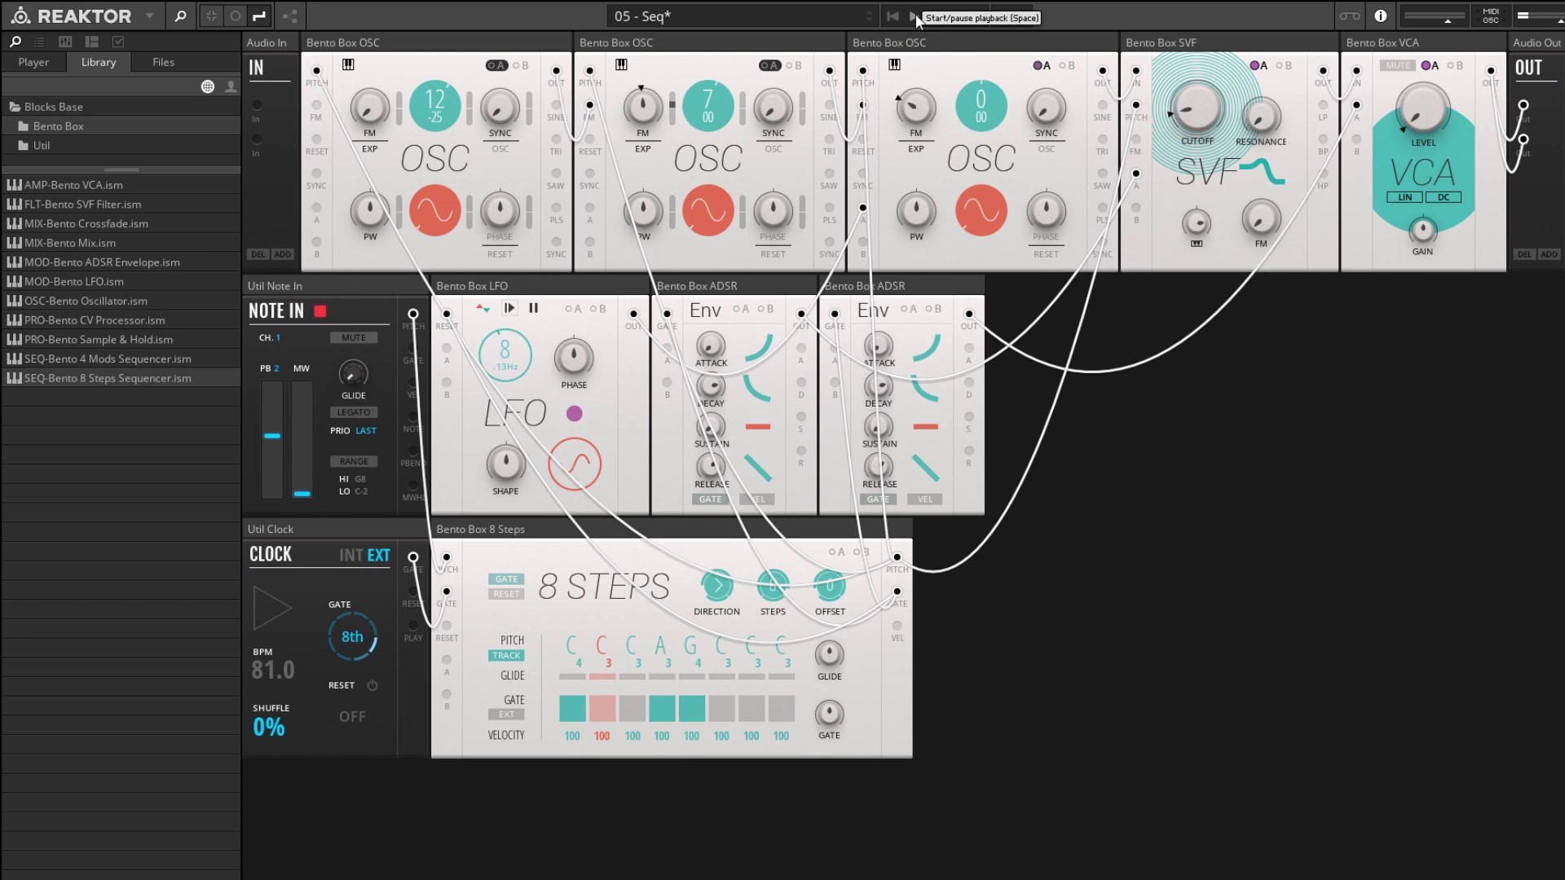
Add AMP-Bento VCA.ism from the Library and place it between Util Clock and 8 Steps
left_click(506, 532)
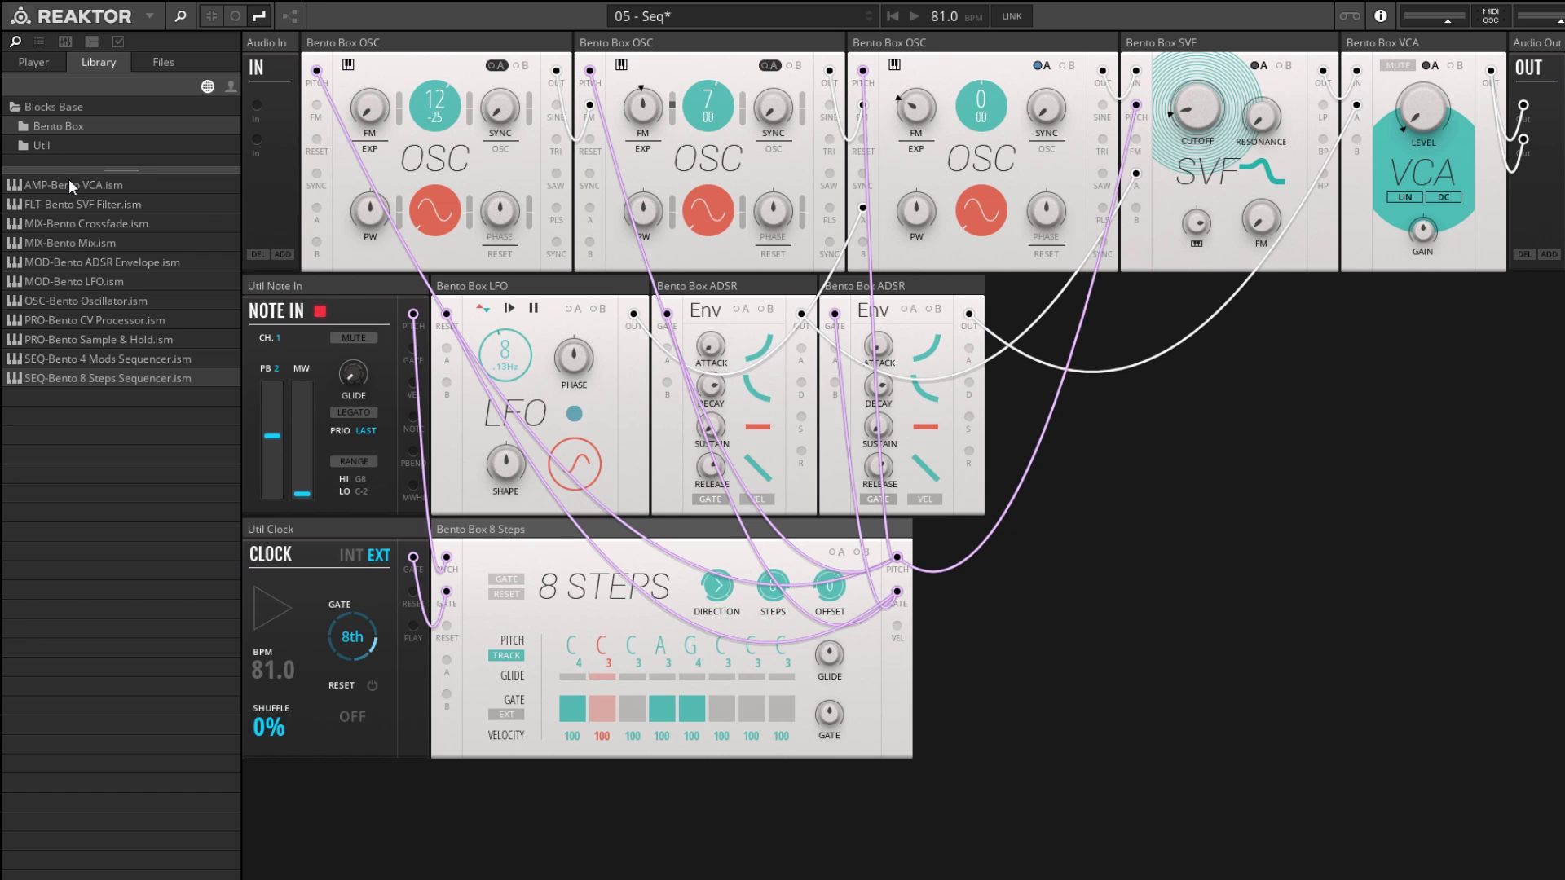
left_click_drag(68, 178, 1128, 646)
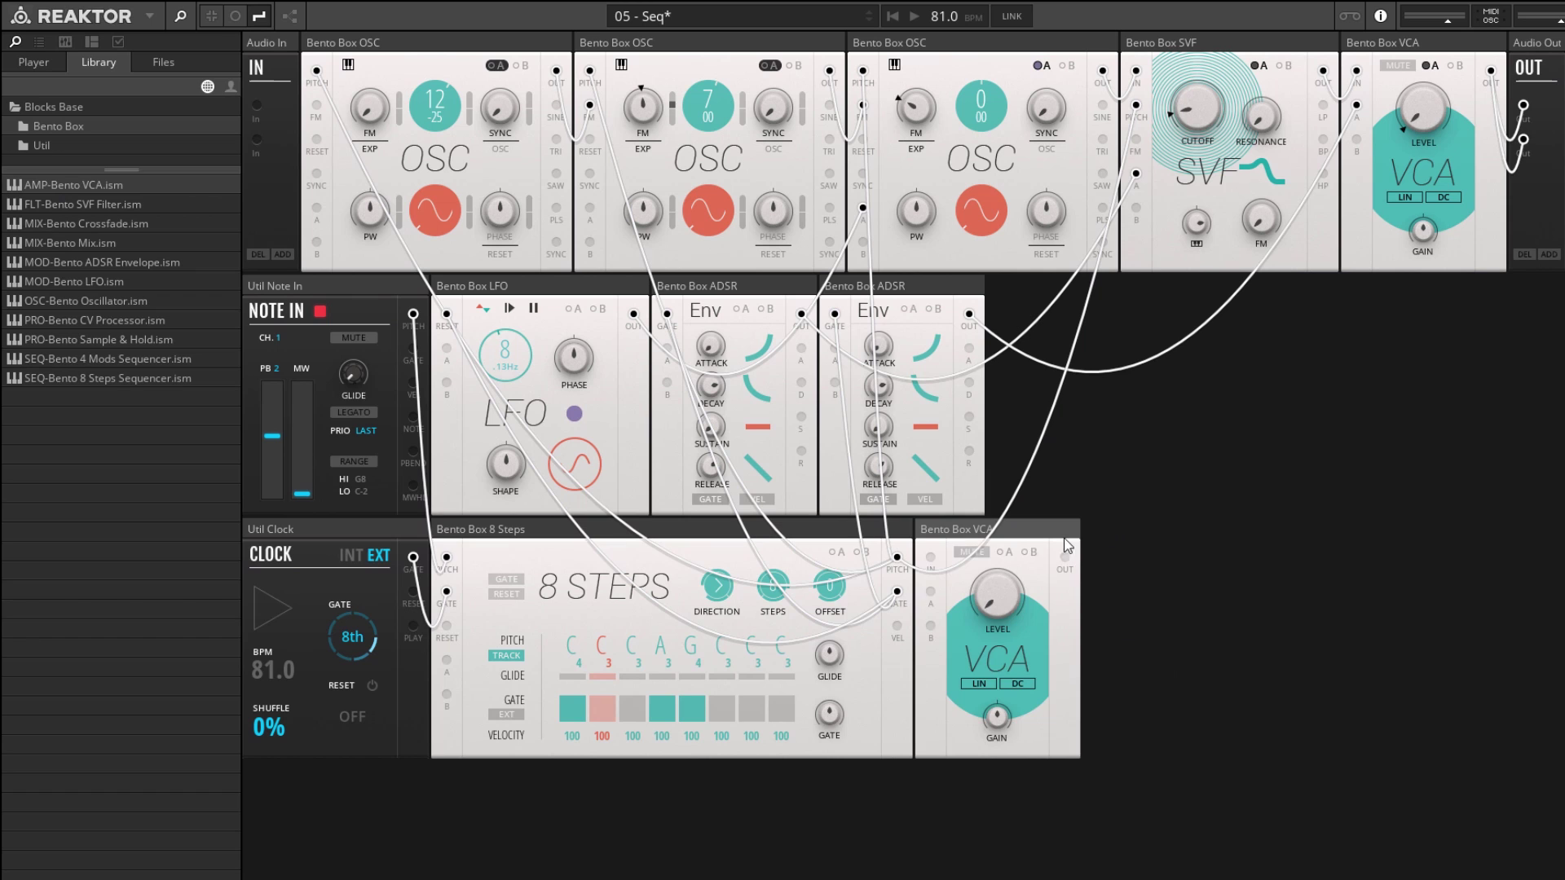
left_click_drag(1046, 544, 473, 574)
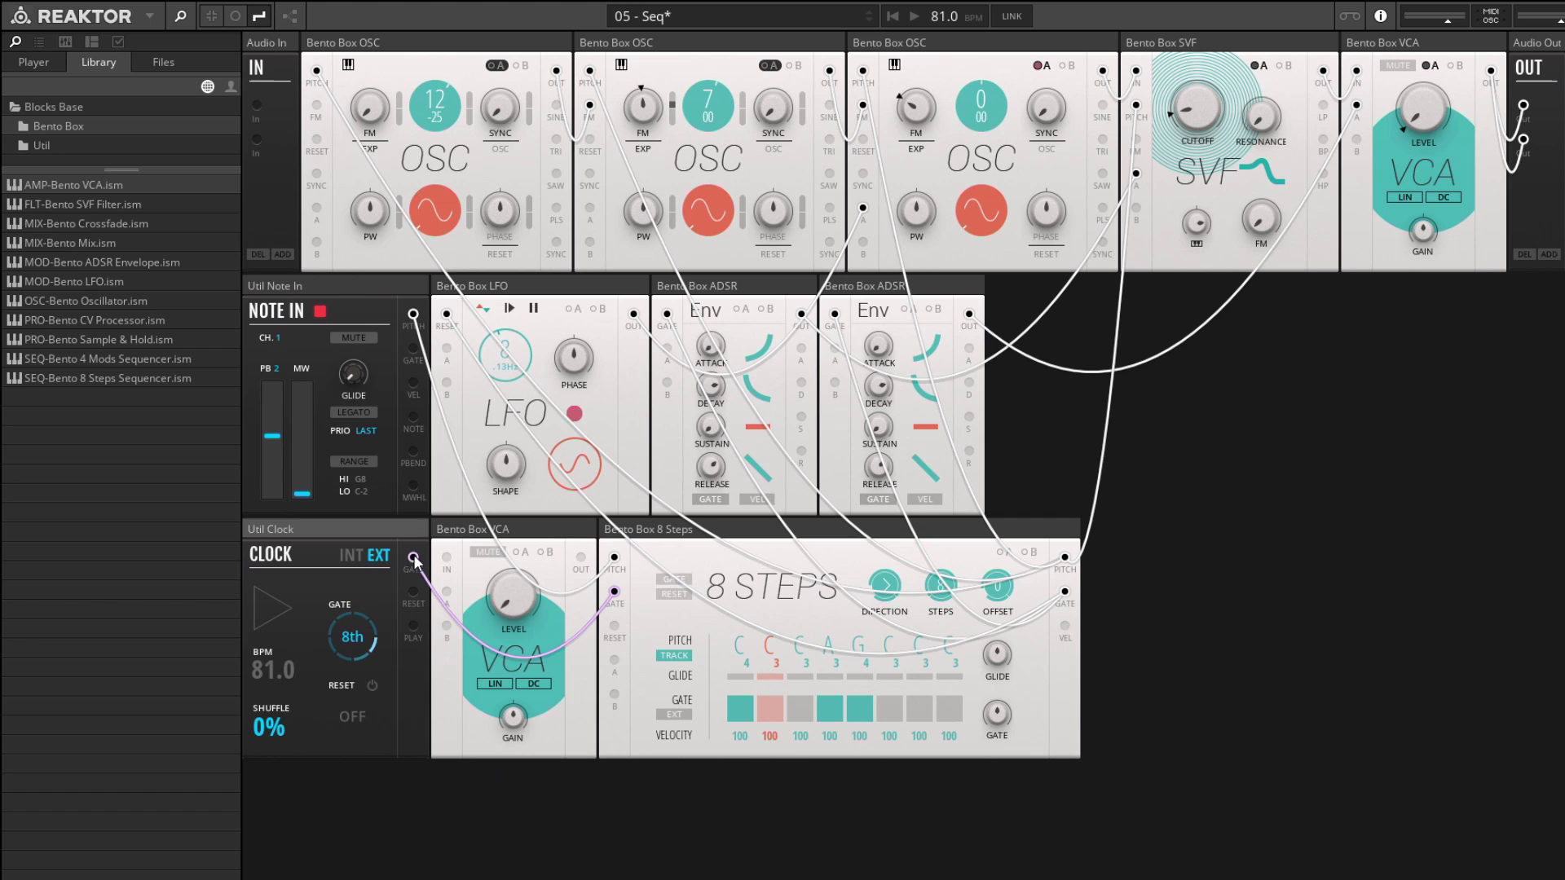
Cable Clock GATE to VCA IN and VCA OUT to 8 Steps GATE, then play to check
left_click_drag(413, 557, 447, 559)
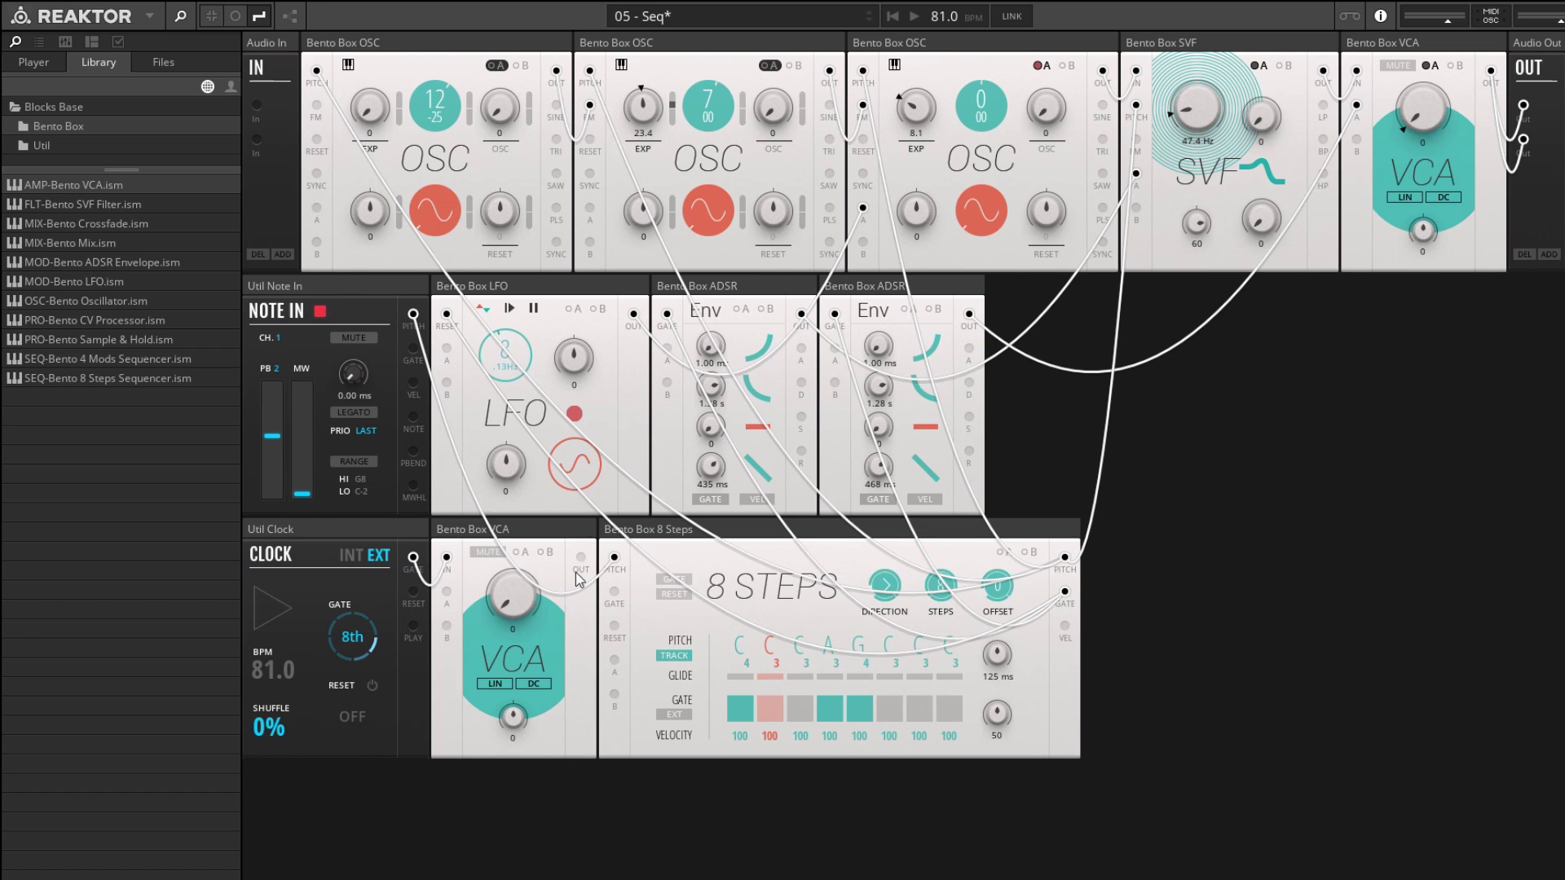
left_click_drag(585, 565, 613, 592)
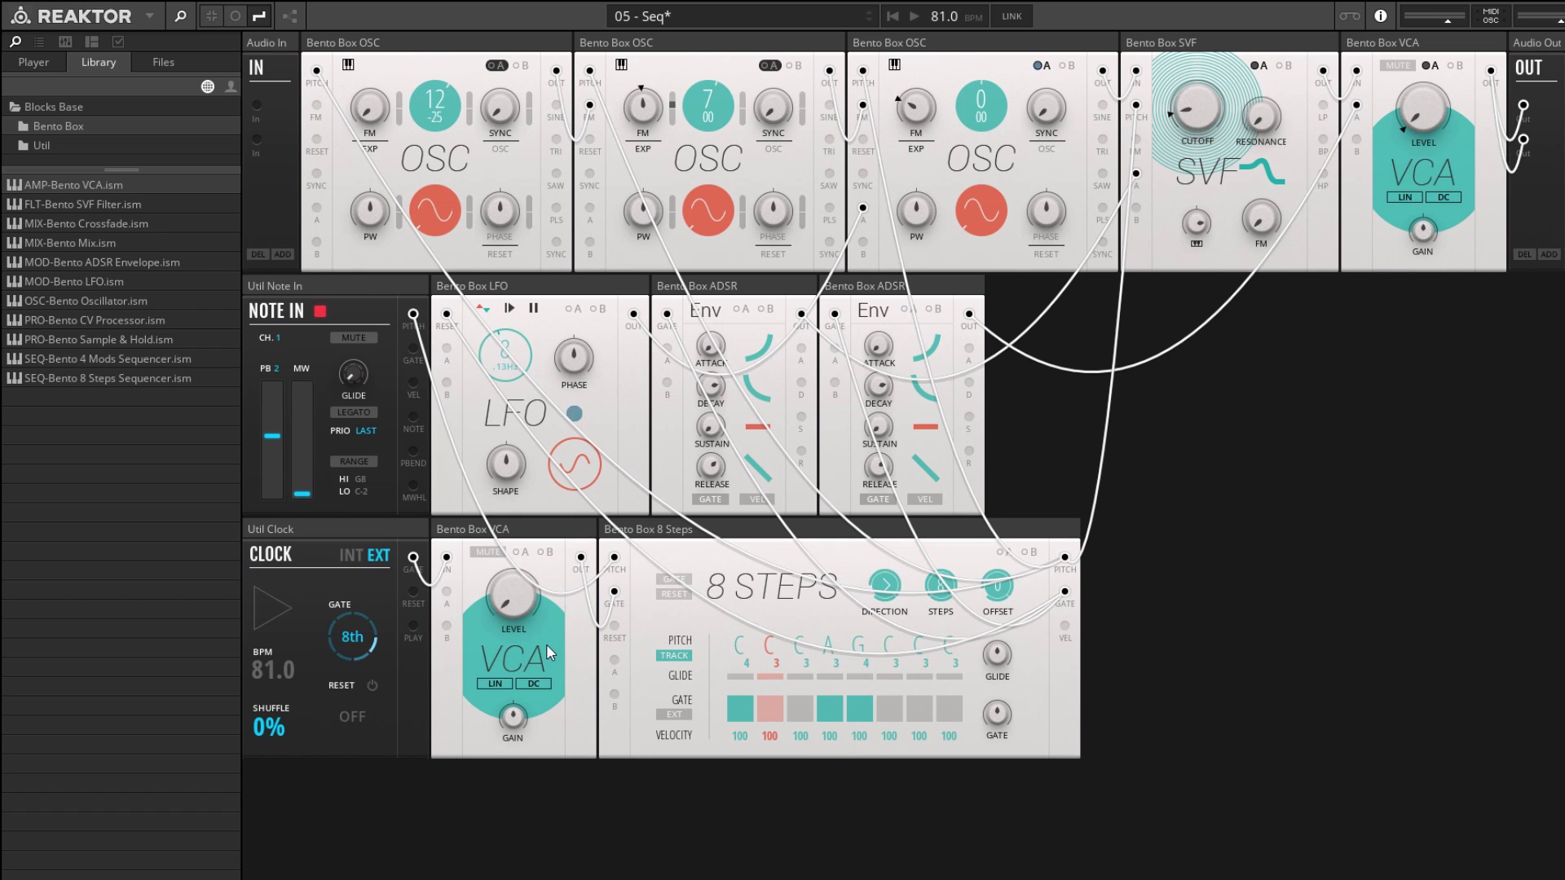
key("space")
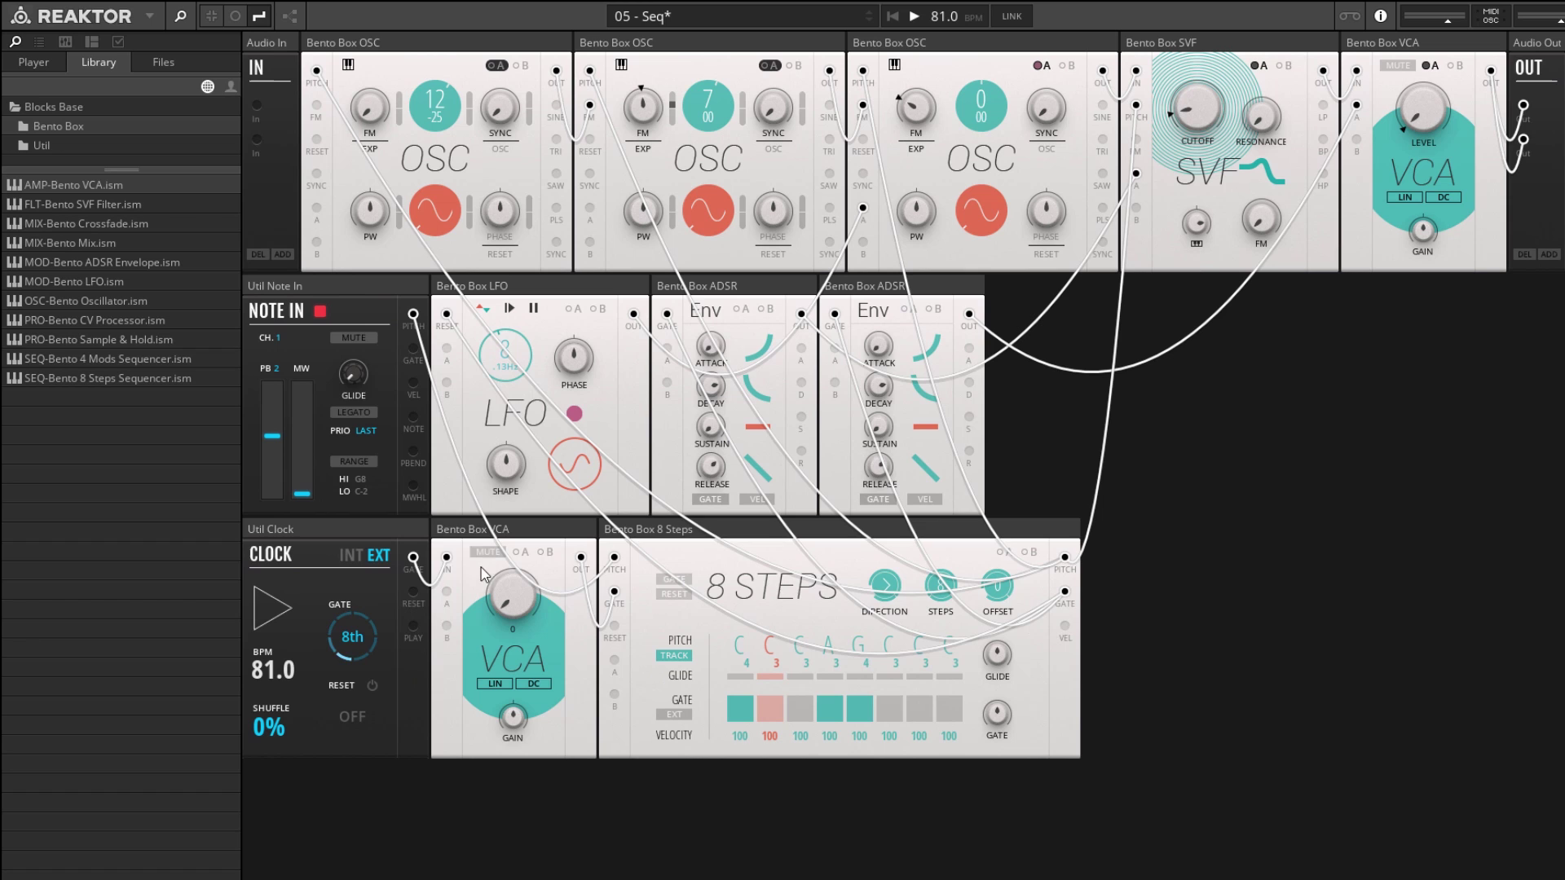
left_click(484, 530)
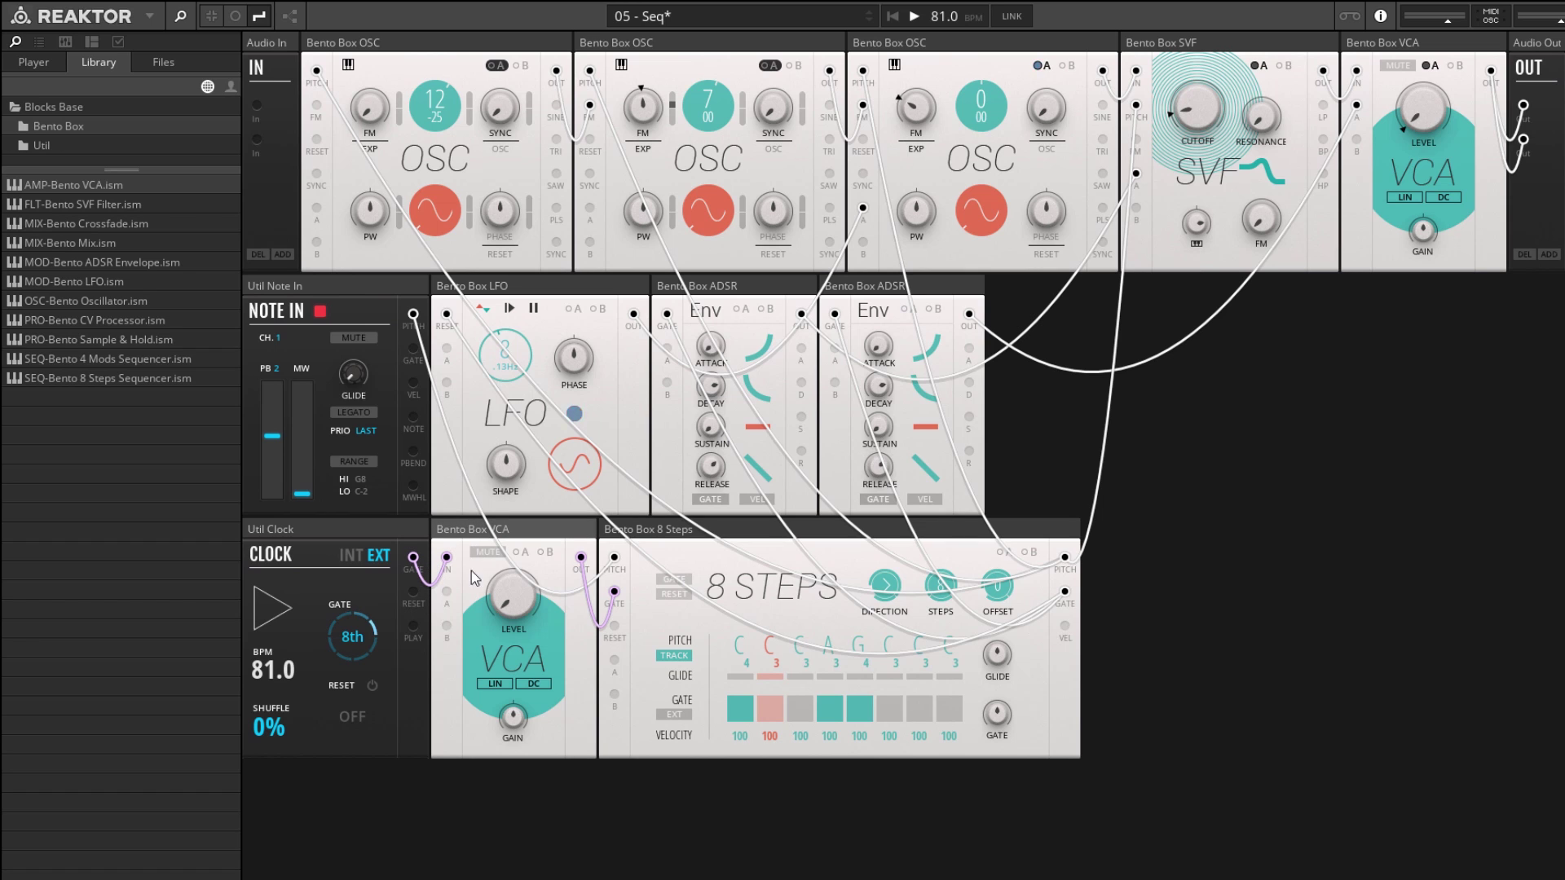
Stop playback and cable Note In GATE to the VCA's A modulation input
left_click(650, 537)
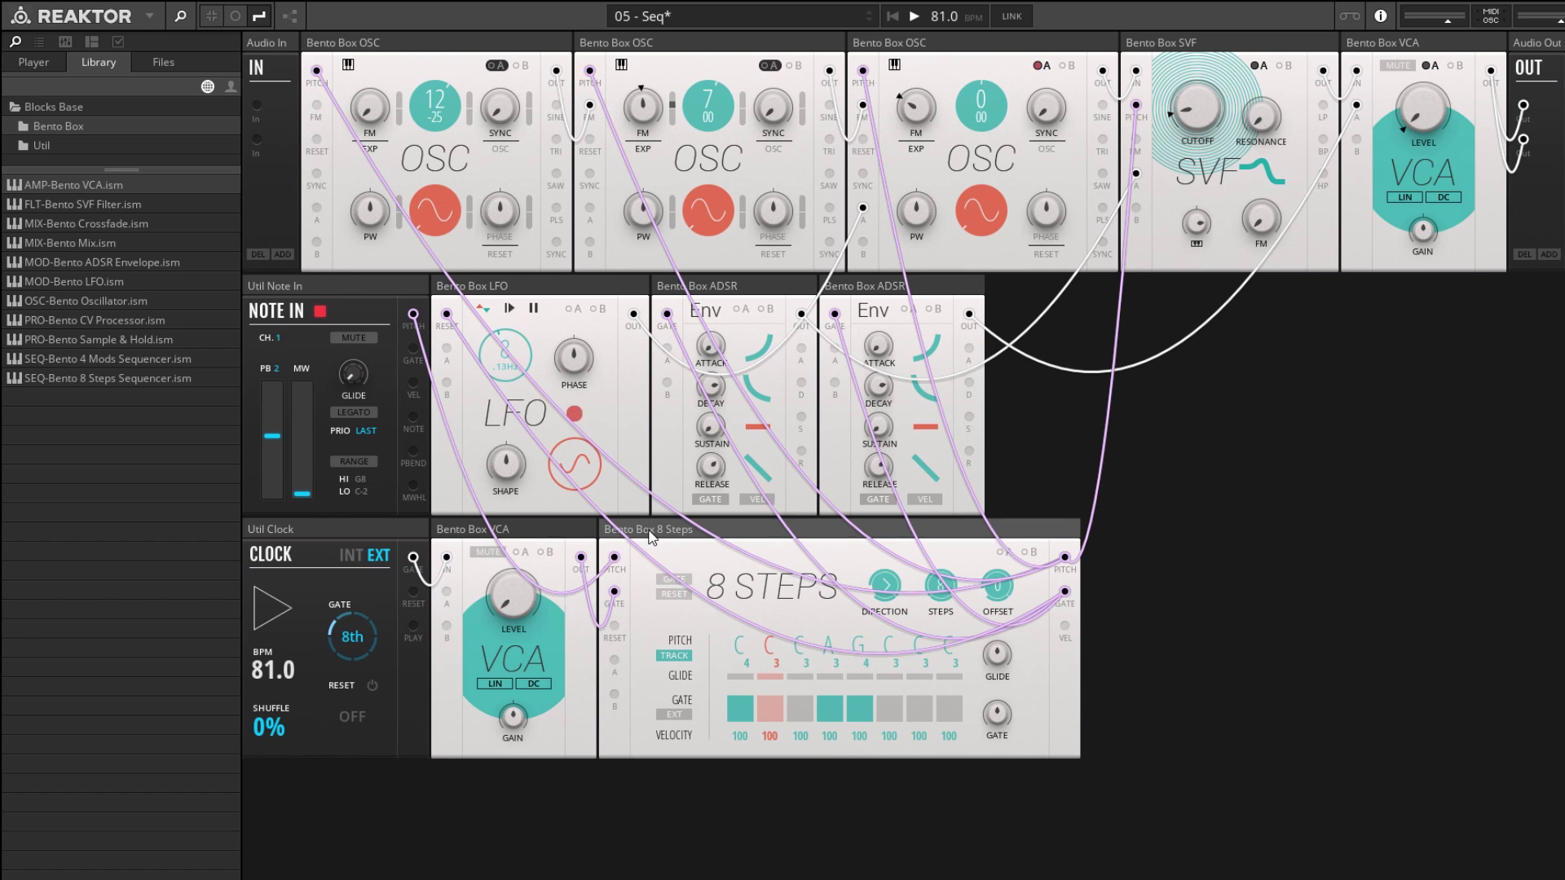
key("space")
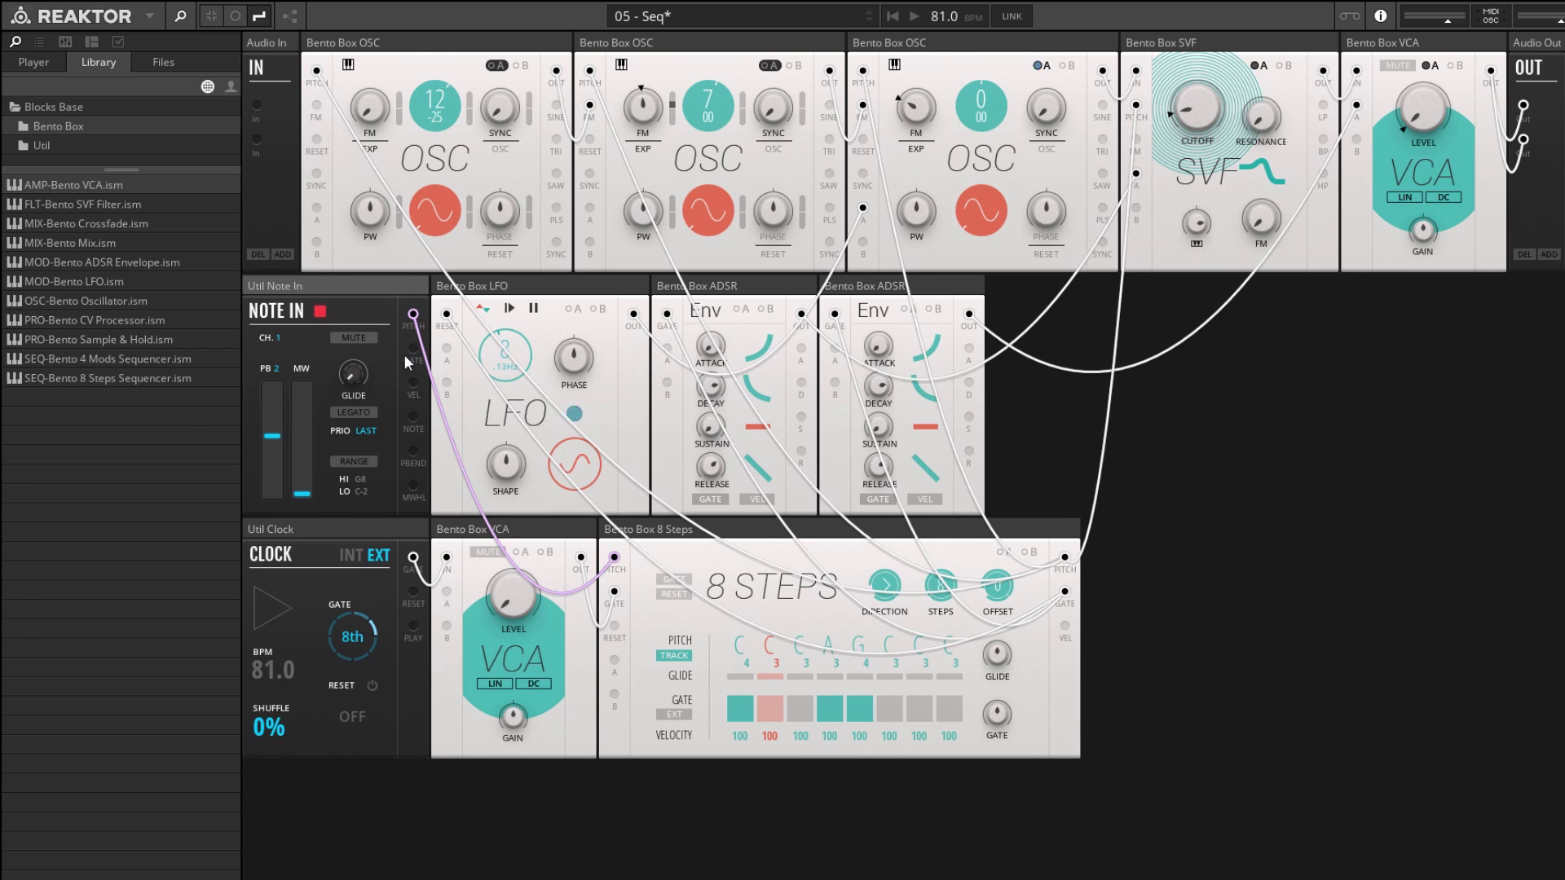
left_click_drag(414, 348, 446, 593)
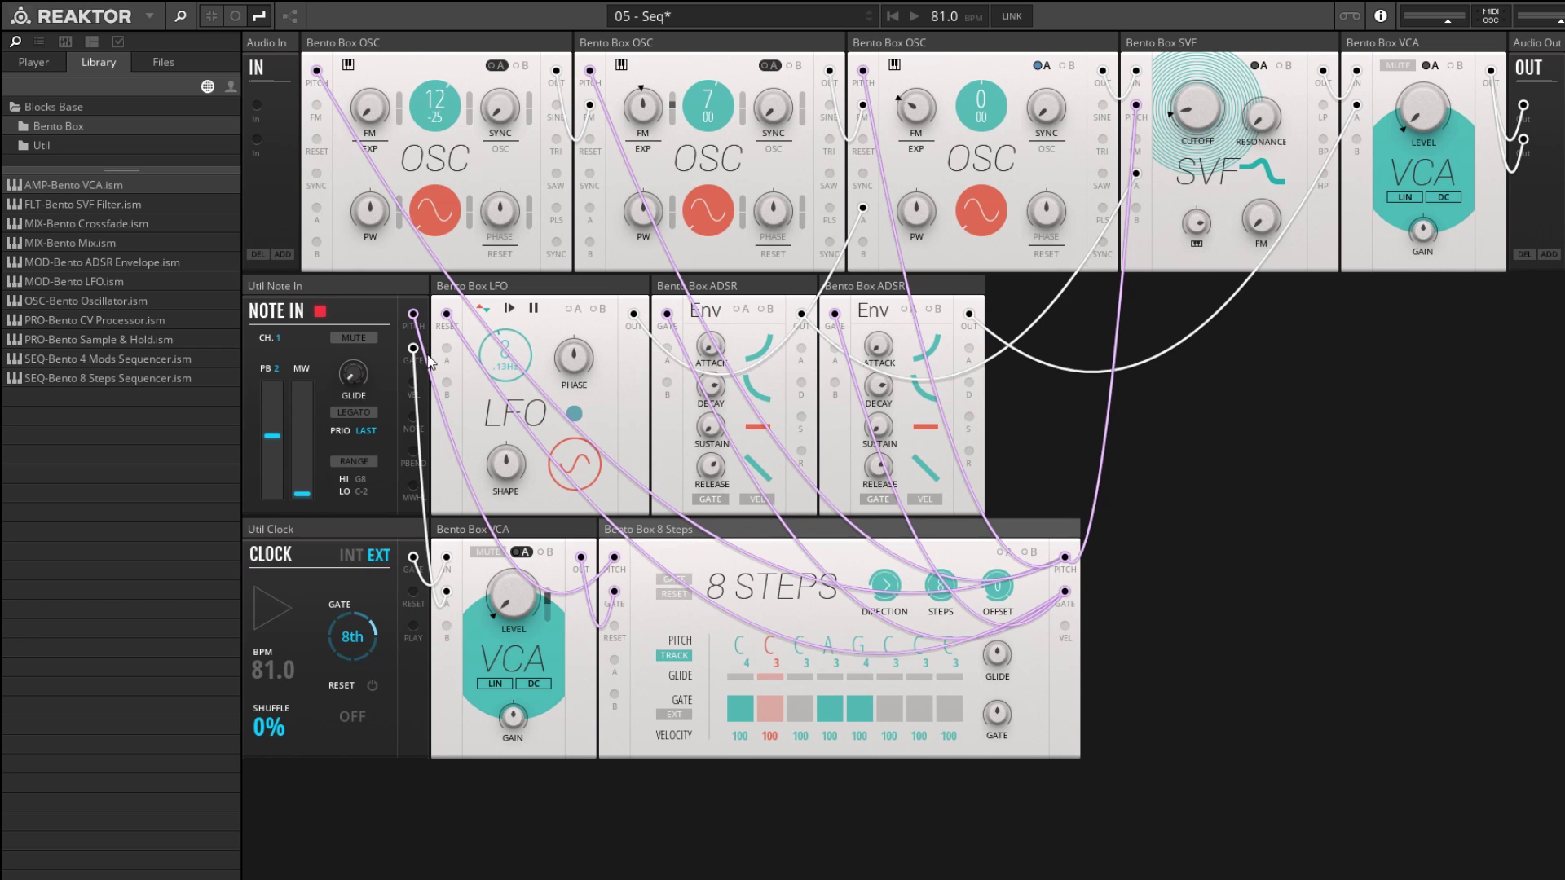
Cable Note In GATE to the 8 Steps RESET input, then play and test RESET
left_click_drag(413, 348, 615, 628)
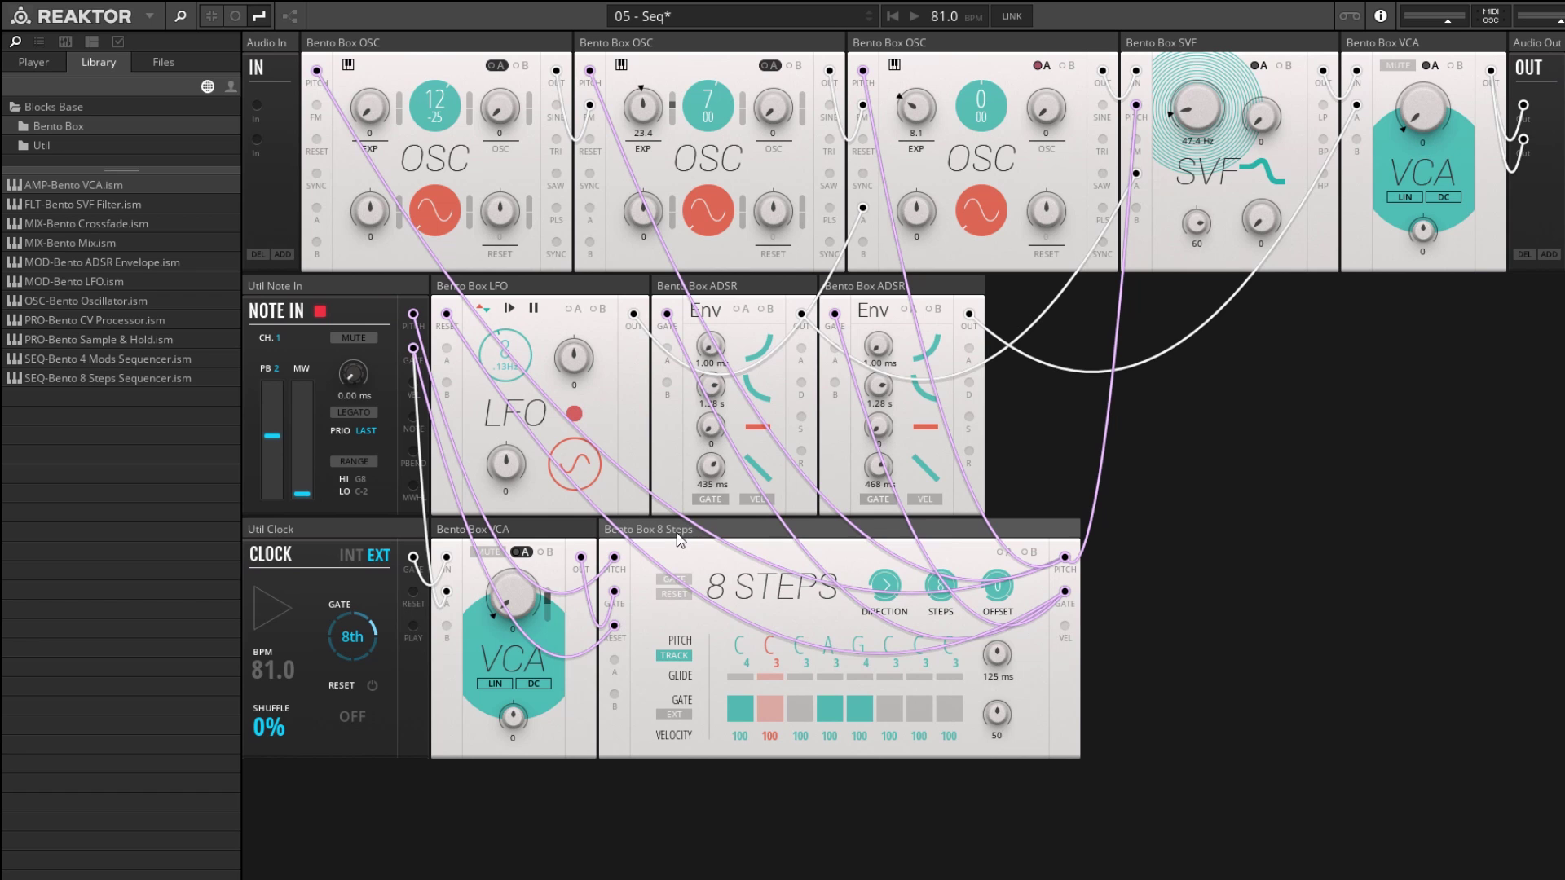
mouse_move(678, 536)
key("space")
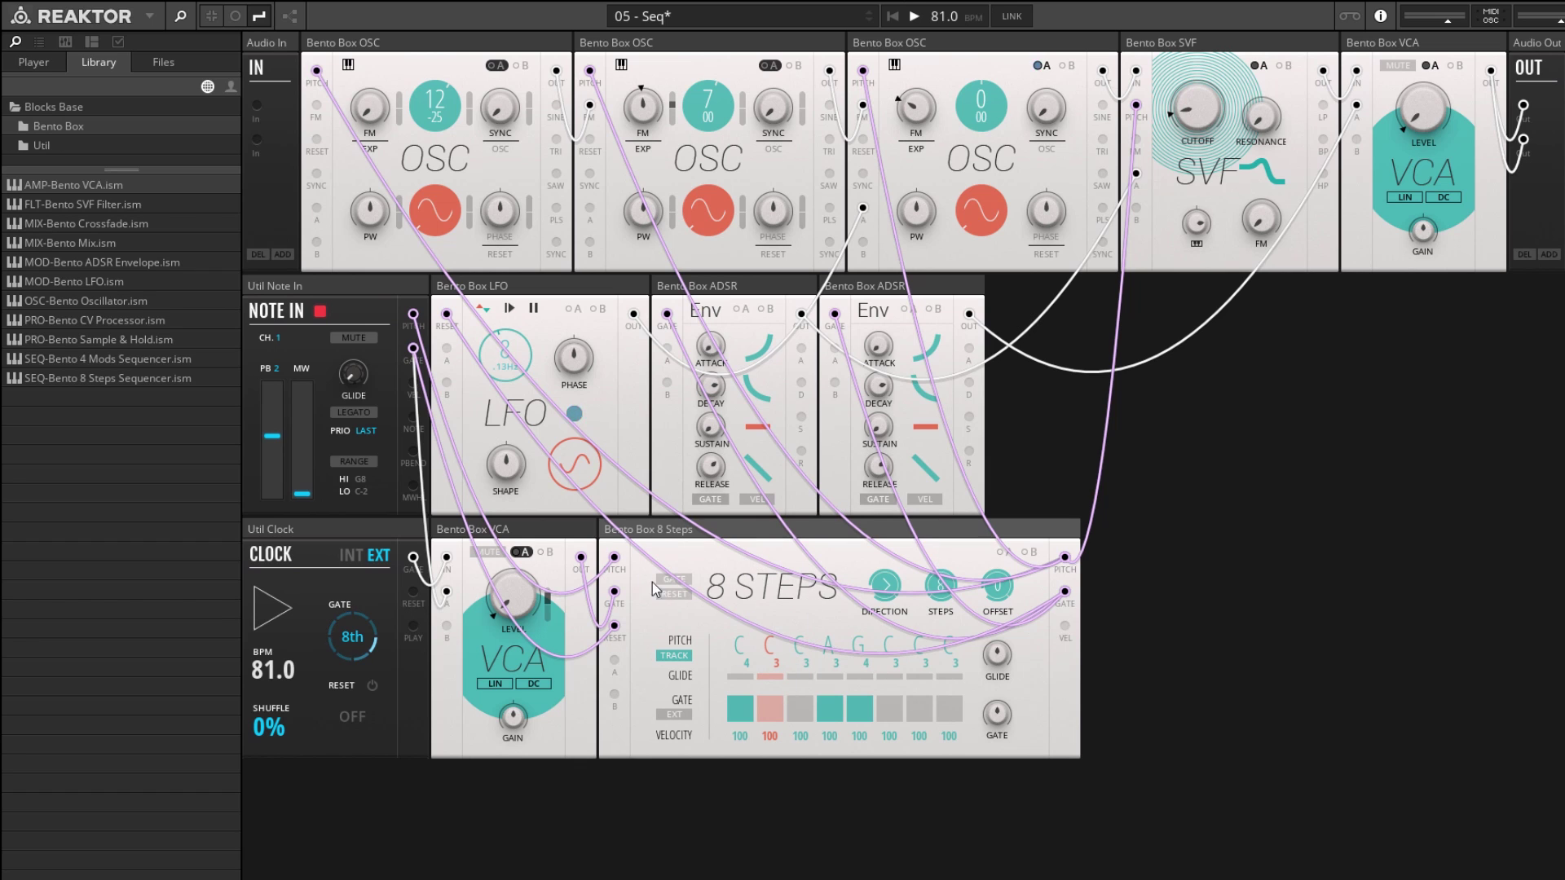
left_click(675, 605)
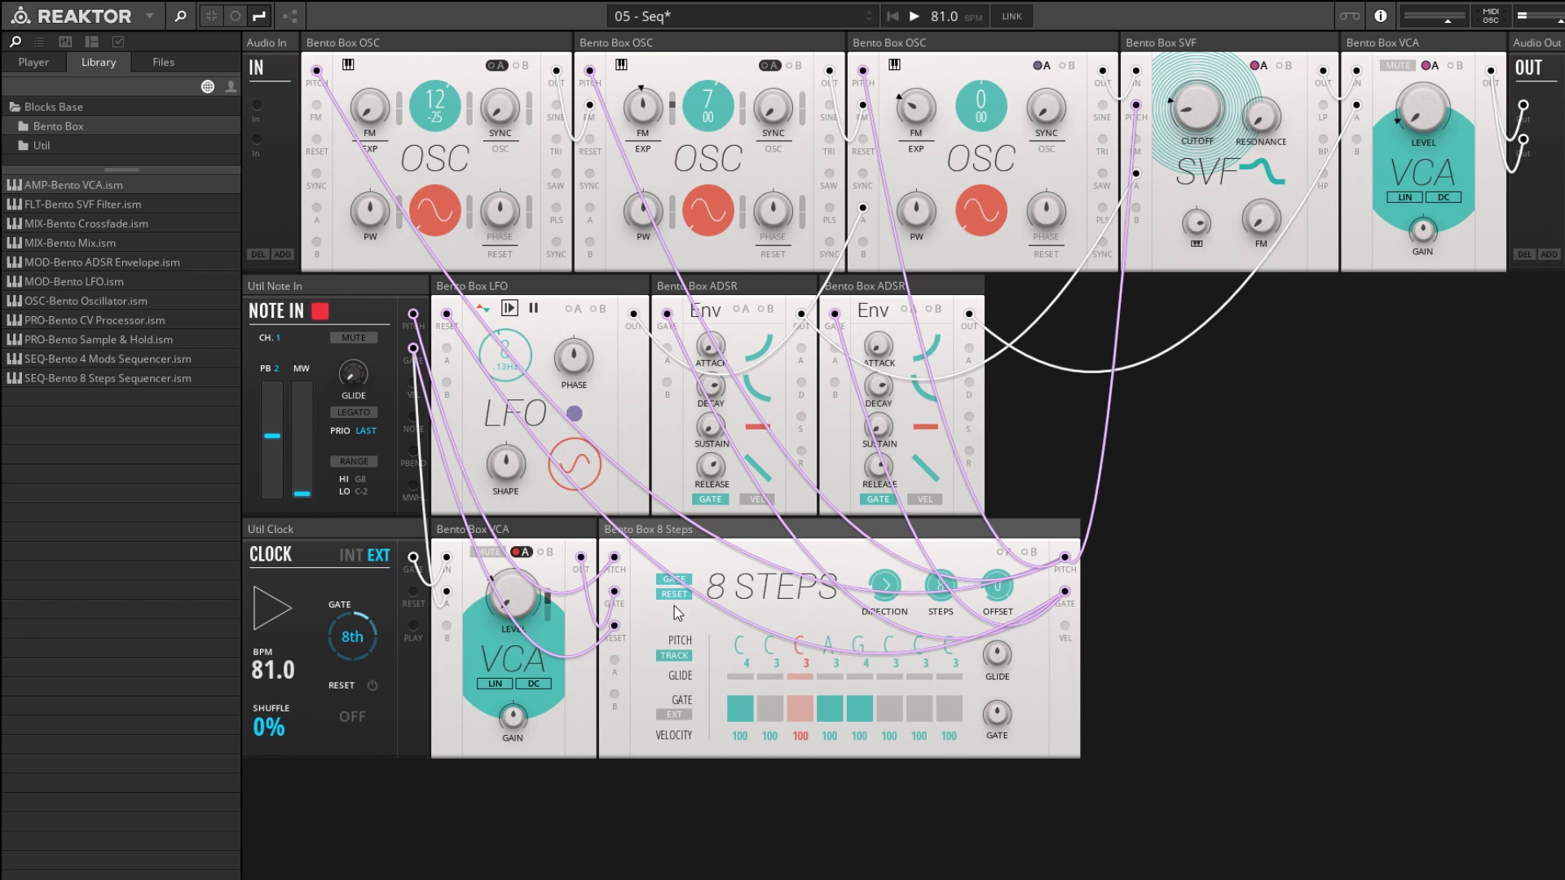